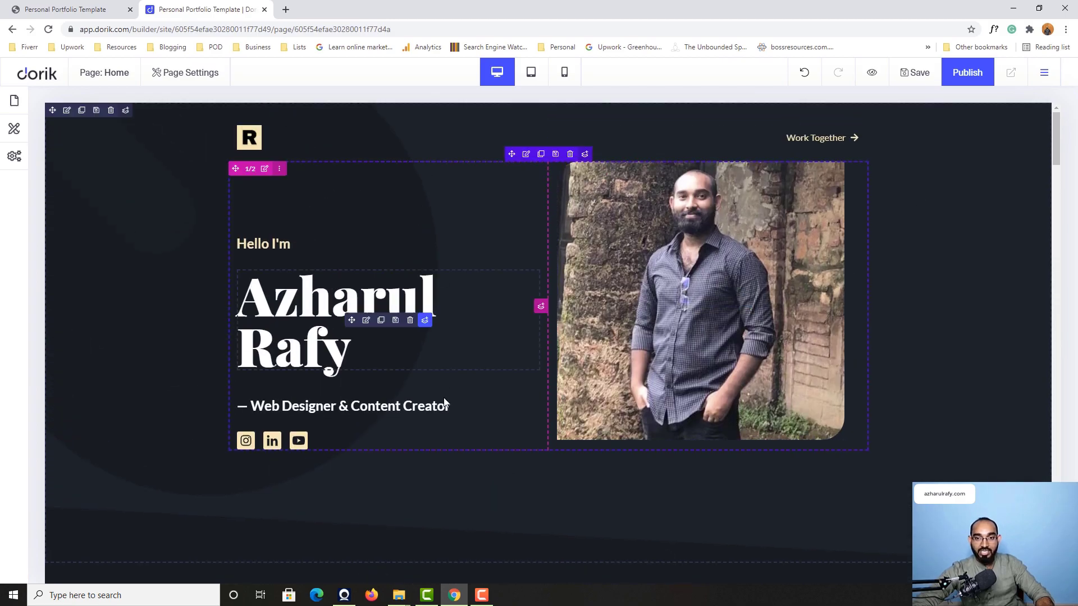
scroll(442, 409, down, 5)
scroll(524, 412, down, 5)
scroll(354, 431, down, 5)
scroll(286, 435, down, 2)
scroll(921, 343, down, 2)
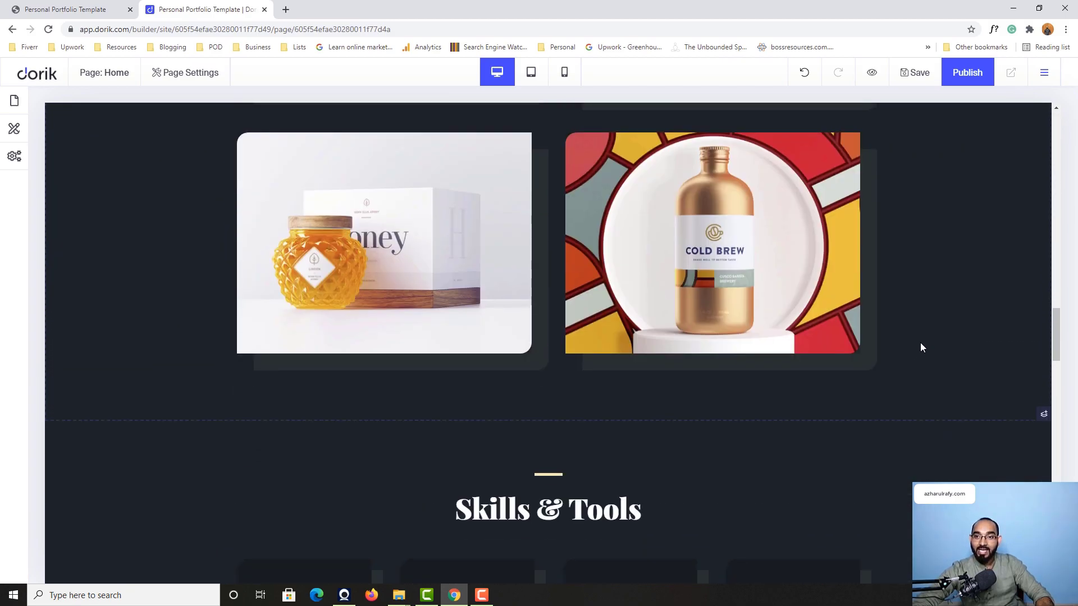
- Name the publish project Azharul's Portfolio and select the Custom Domain option
click(974, 81)
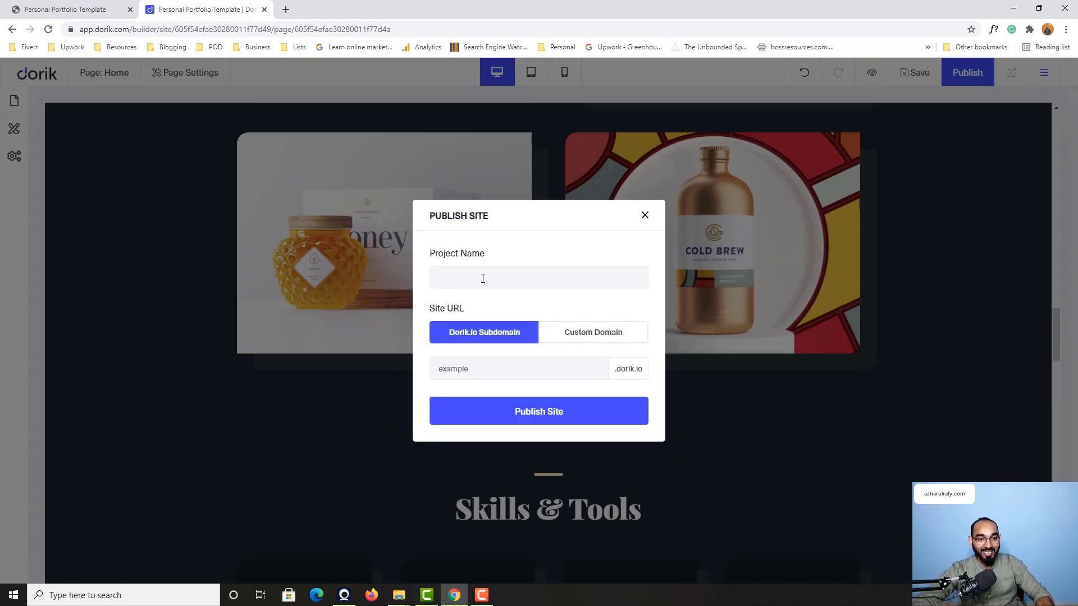
click(521, 275)
text(Azharul's Portfolio)
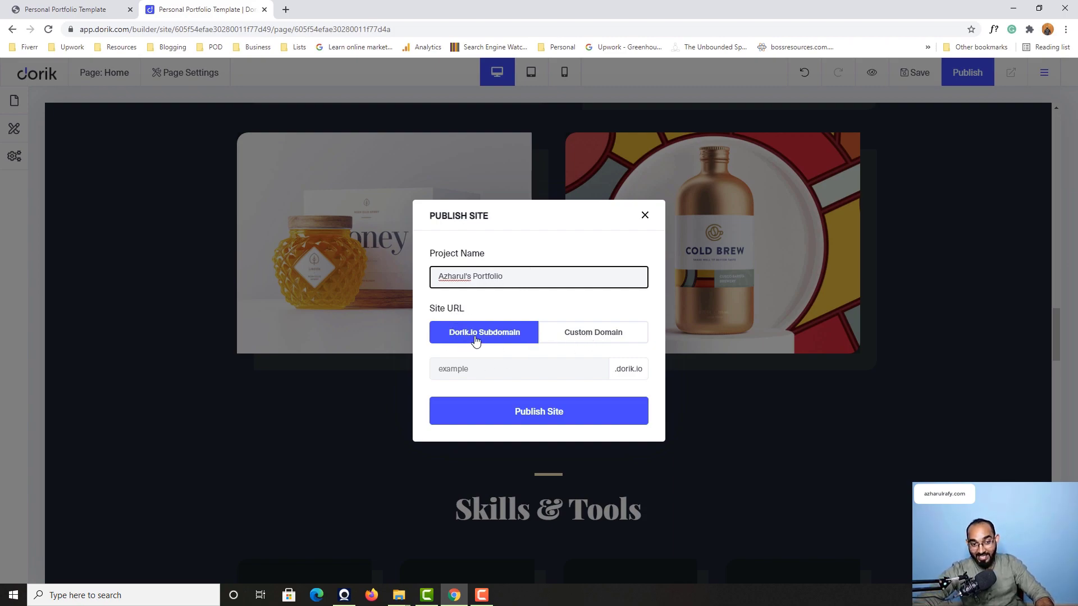
click(583, 342)
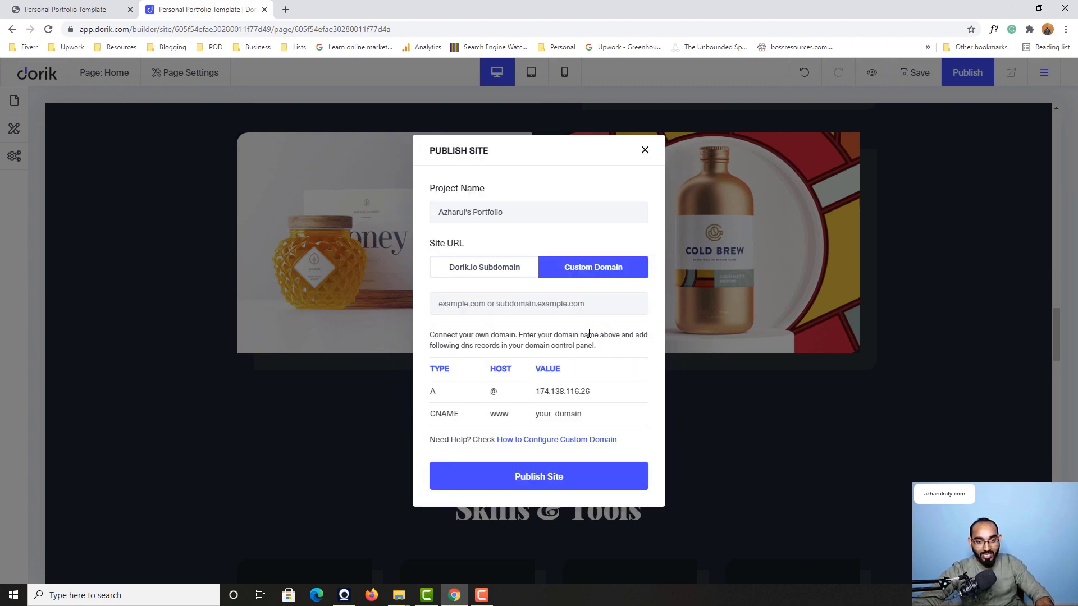
click(499, 305)
- Load azharulrafy.com in a new Chrome tab to view the existing site, then return to Dorik
click(285, 9)
text(azharul)
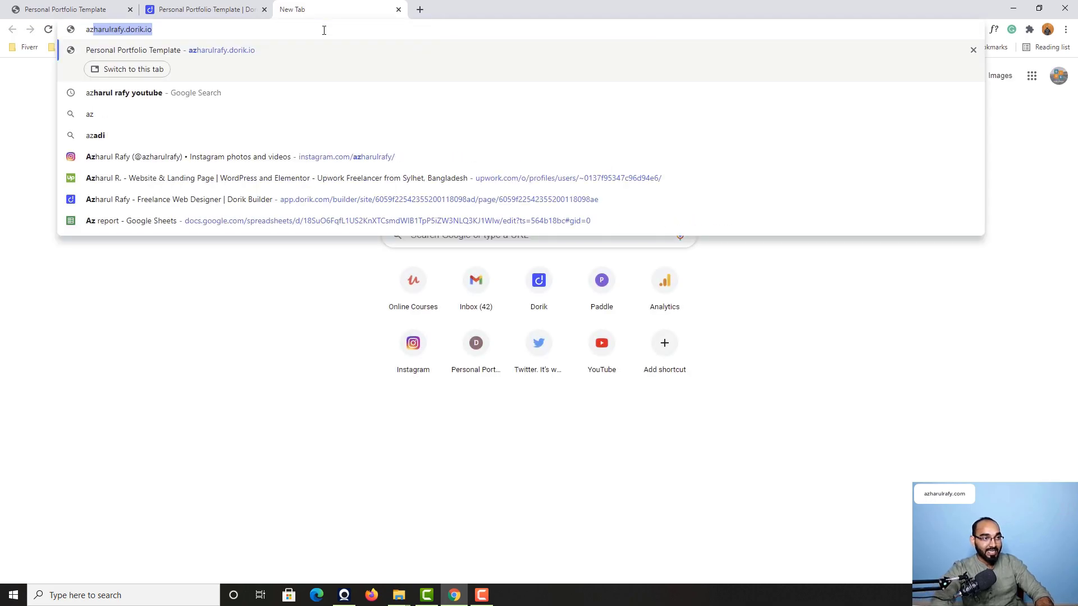
text(rafy.co)
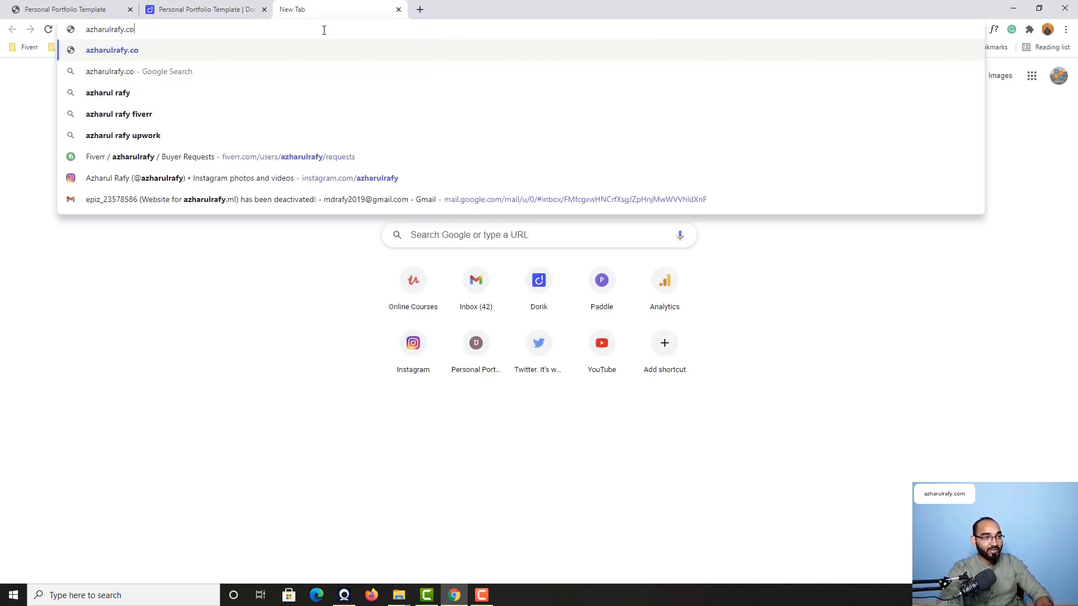
text(m)
key(Return)
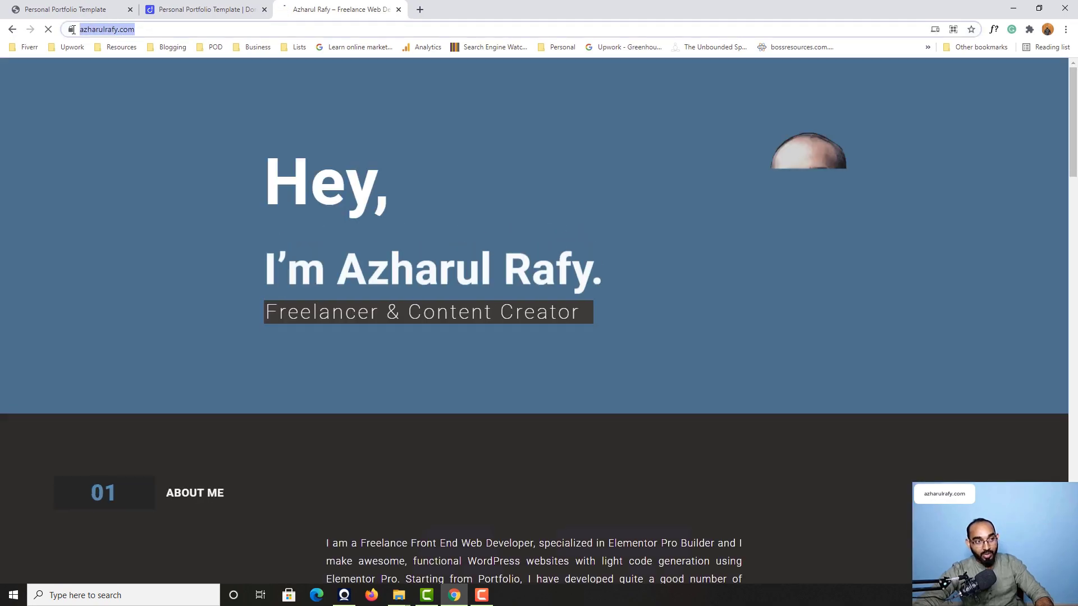
drag(135, 30, 72, 30)
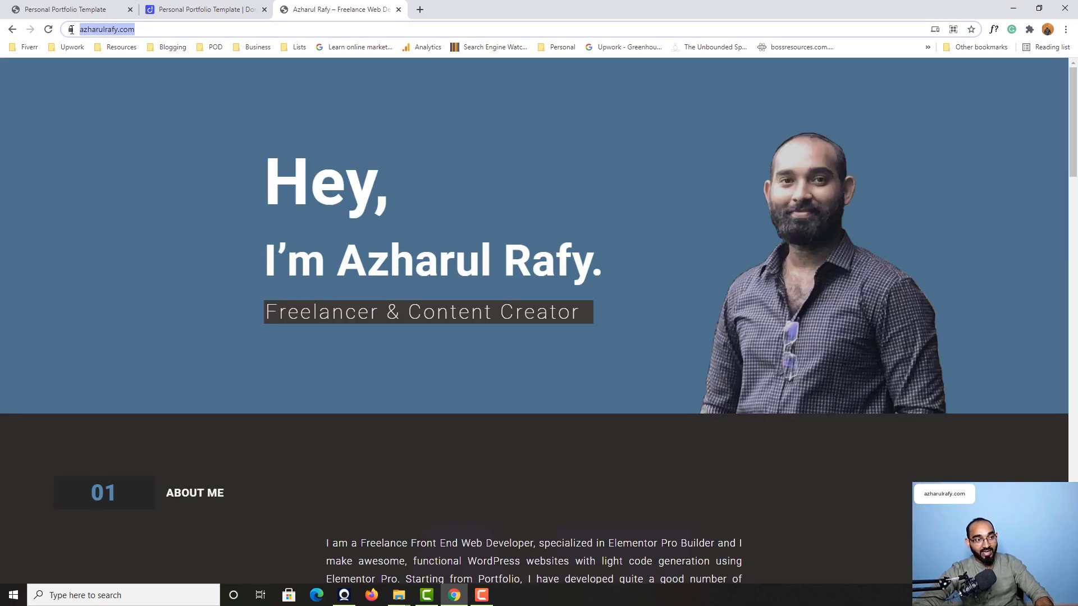
click(80, 11)
key(ctrl+Tab)
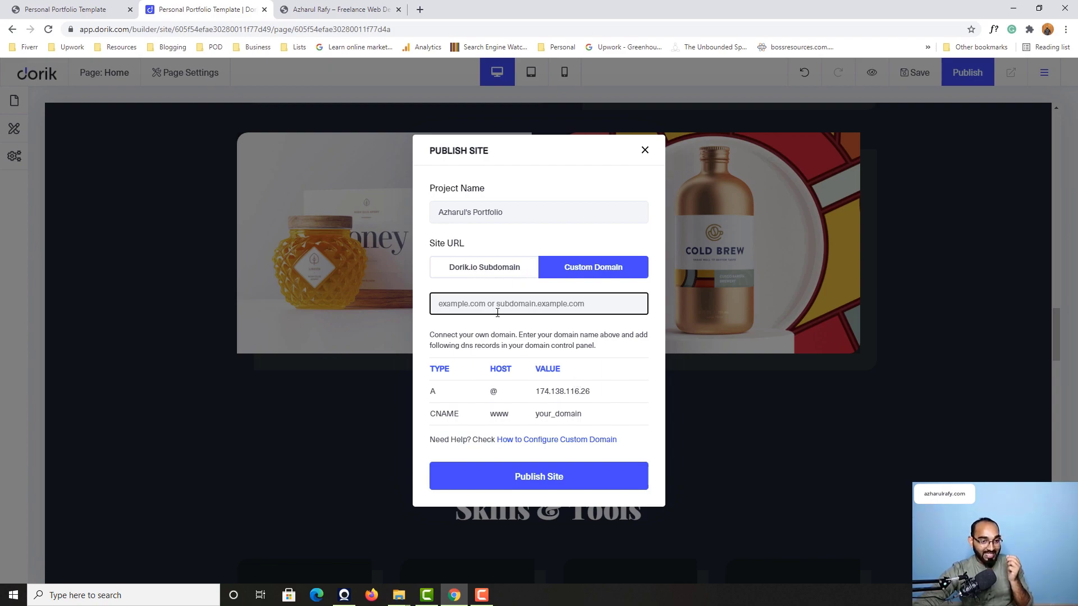
- Publish the portfolio on the rafy.dorik.io subdomain and open the live link
click(484, 276)
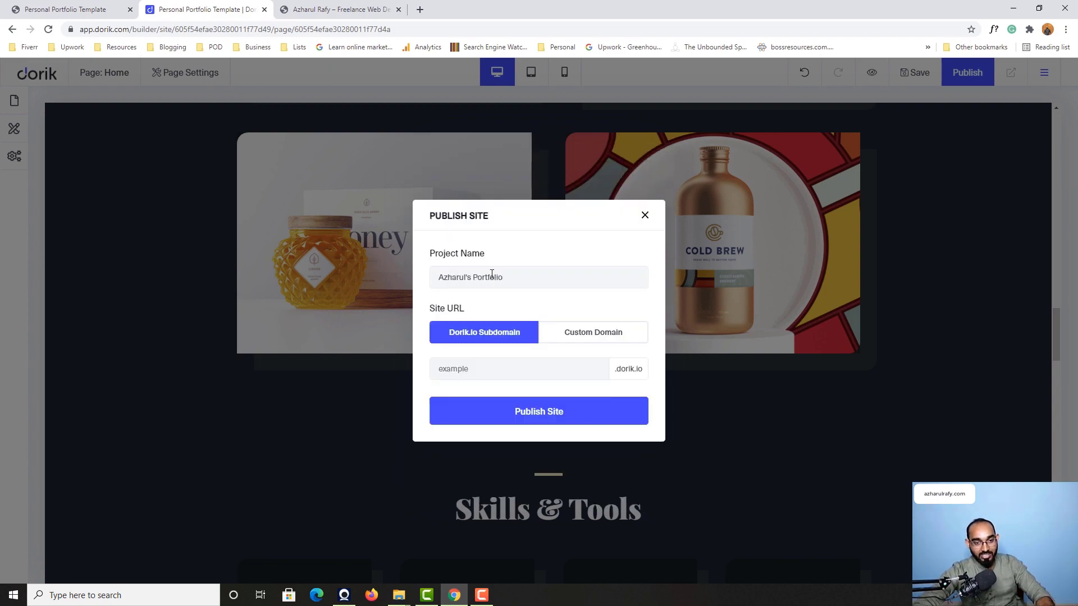
click(503, 373)
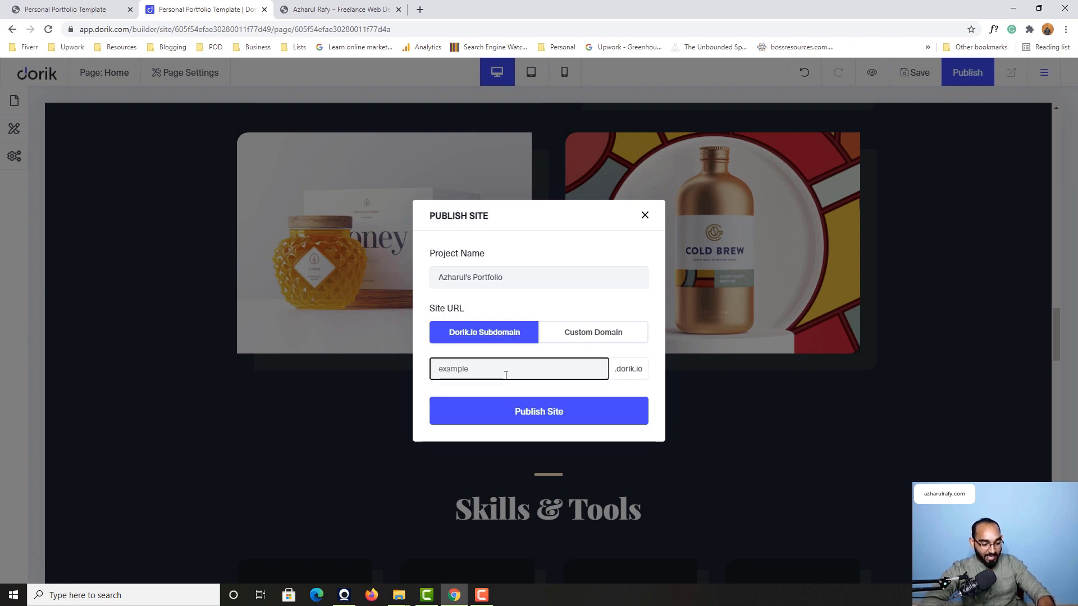
text(rafy)
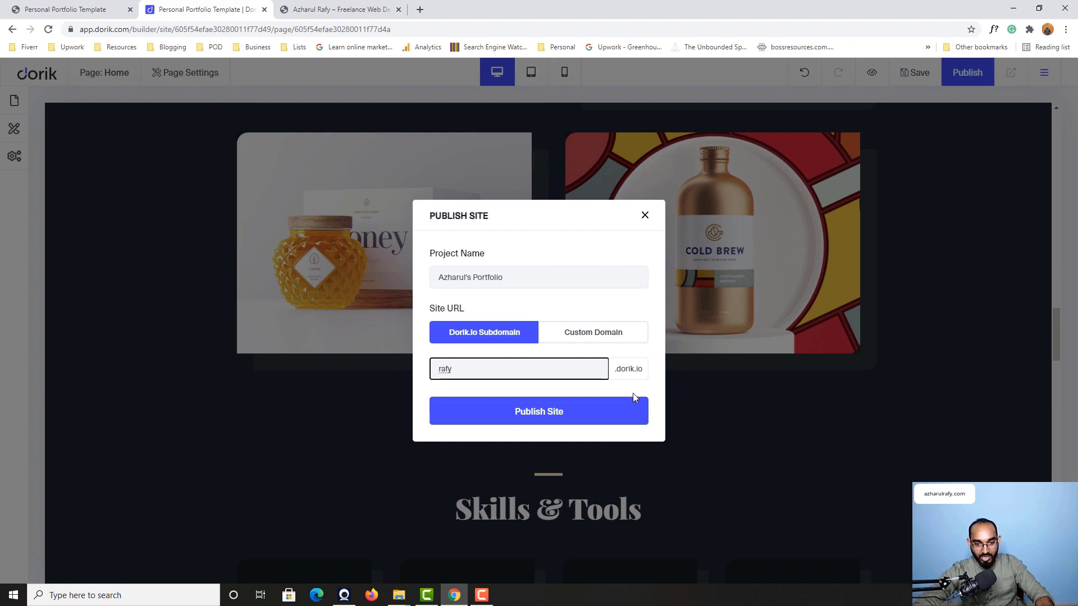
click(552, 420)
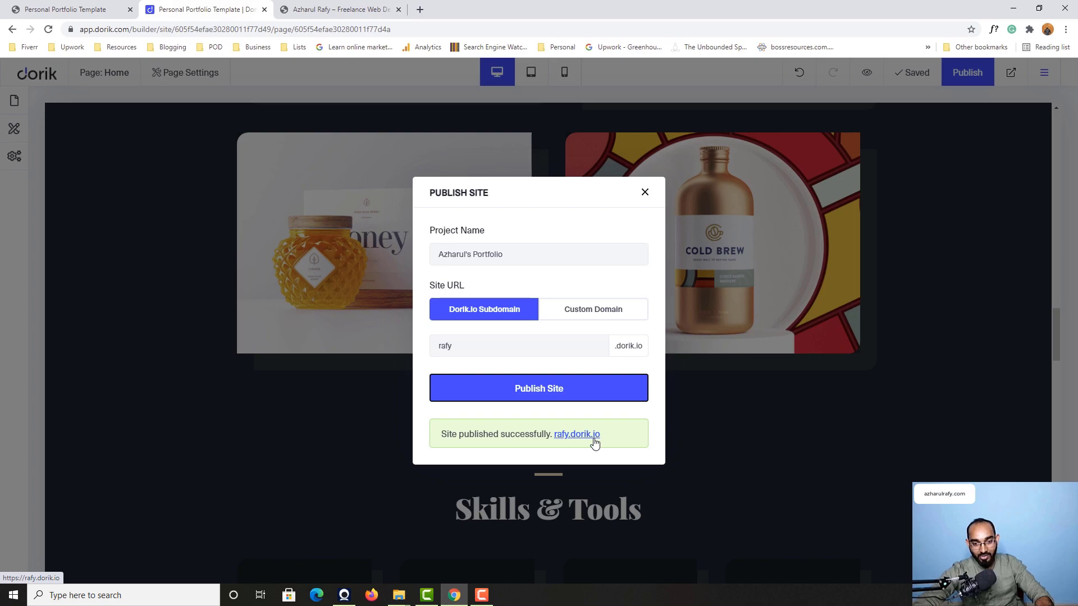
click(577, 435)
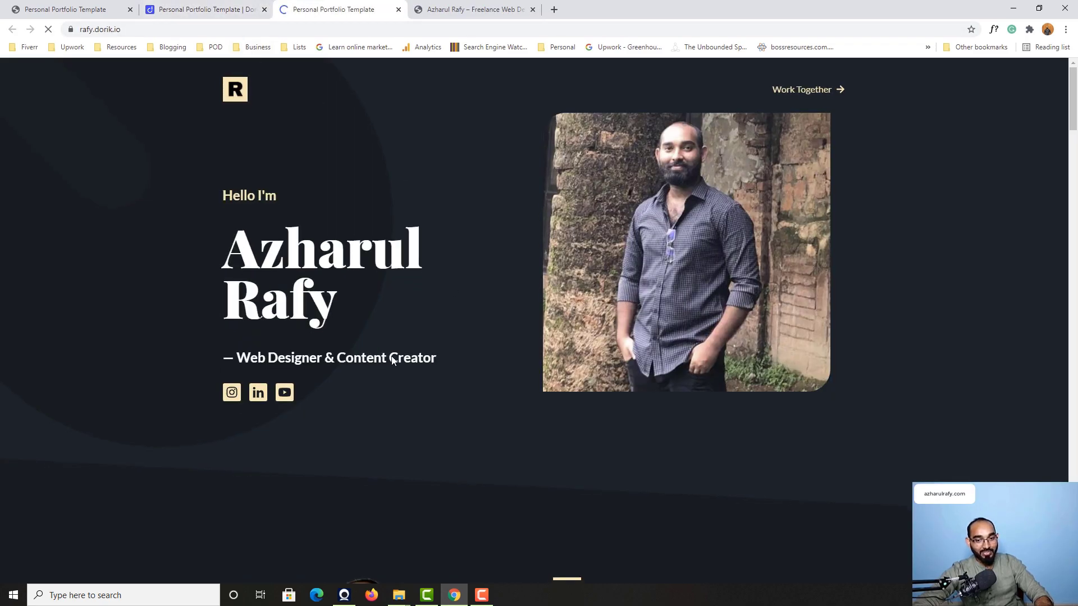
scroll(187, 393, down, 7)
scroll(187, 394, down, 5)
scroll(180, 388, down, 8)
scroll(181, 390, down, 2)
scroll(178, 374, up, 8)
scroll(192, 303, up, 5)
scroll(196, 309, up, 6)
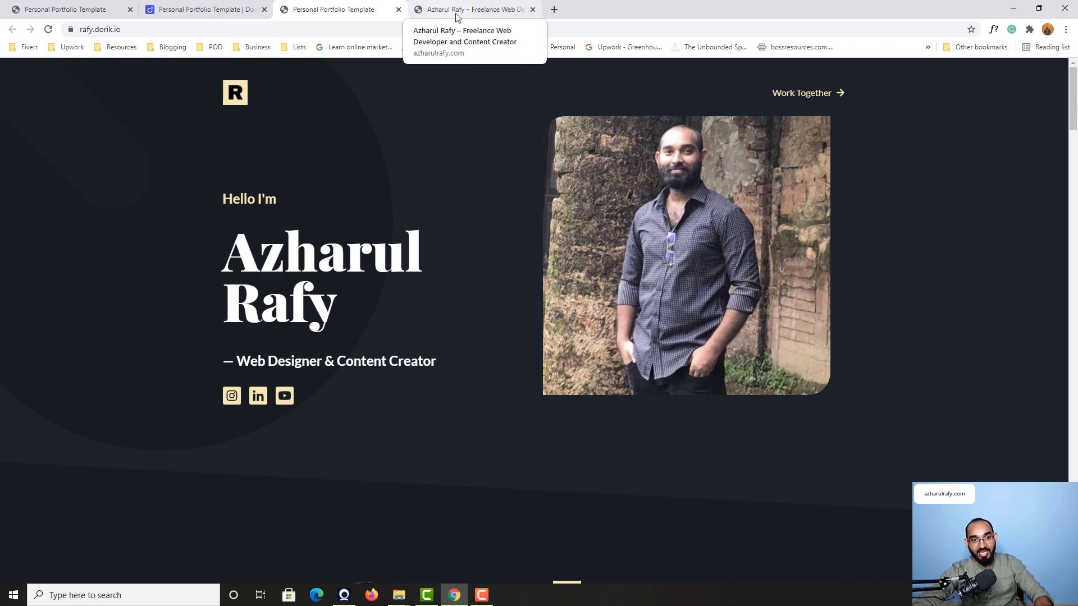
- Change the home page title to 'Azharul Rafy - Freelance Web Designer'
click(196, 7)
click(646, 194)
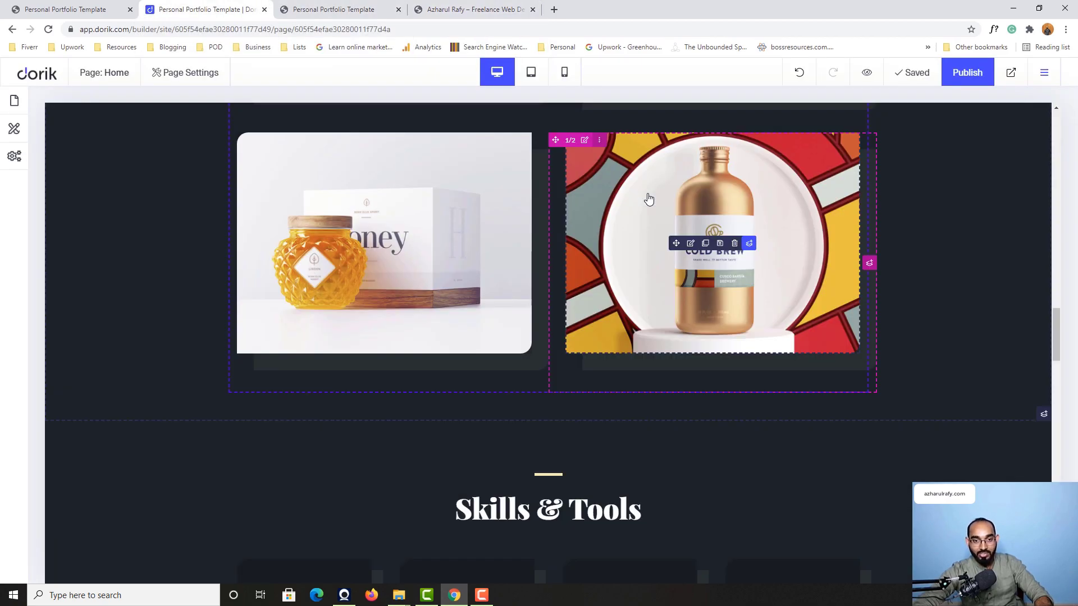
scroll(152, 333, up, 5)
scroll(171, 327, up, 5)
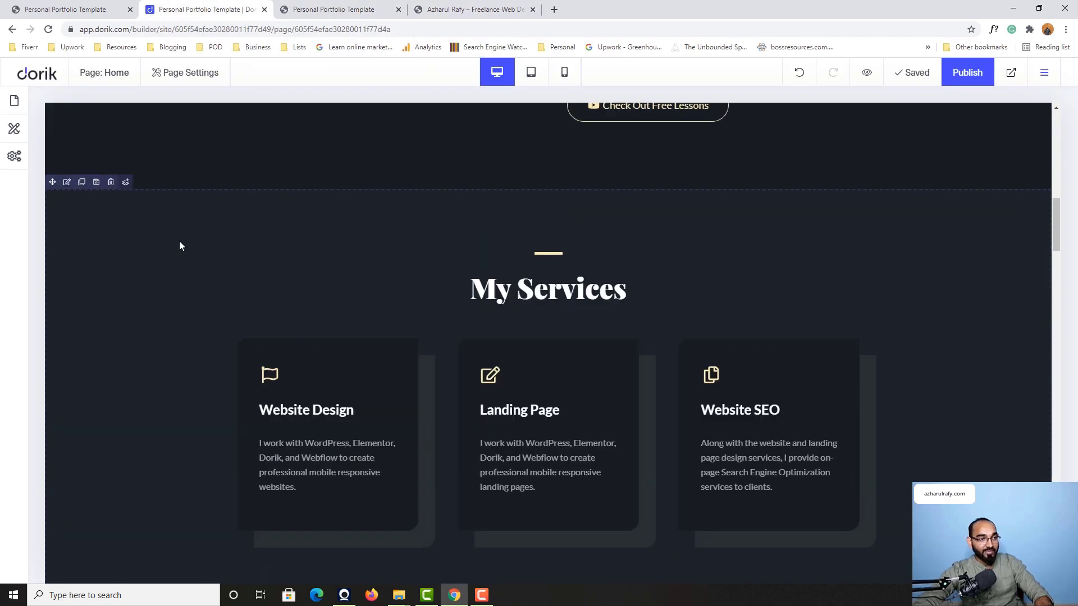
click(184, 82)
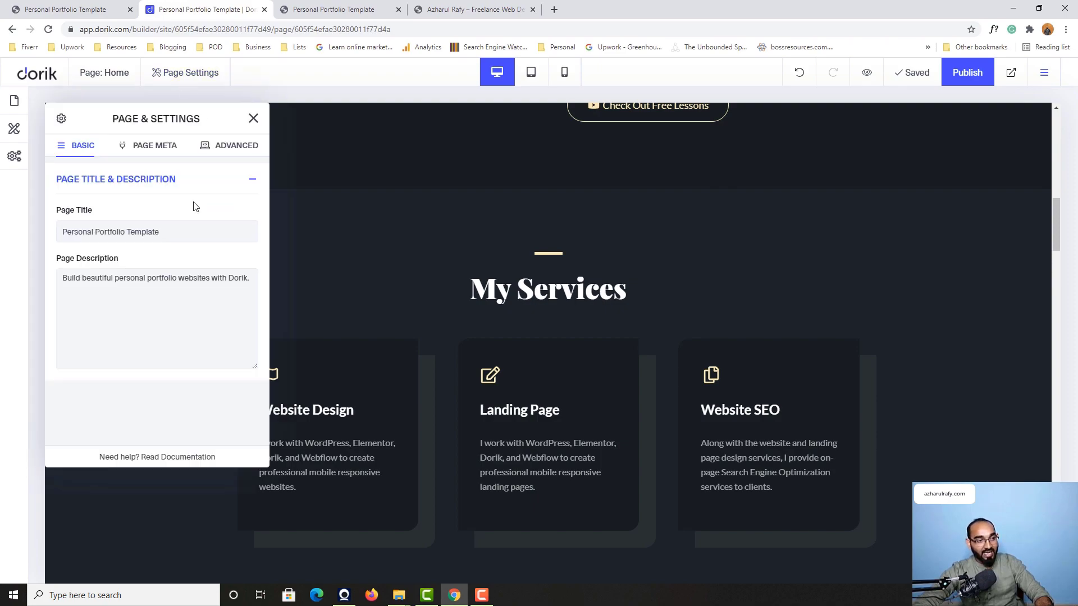
drag(175, 233, 61, 232)
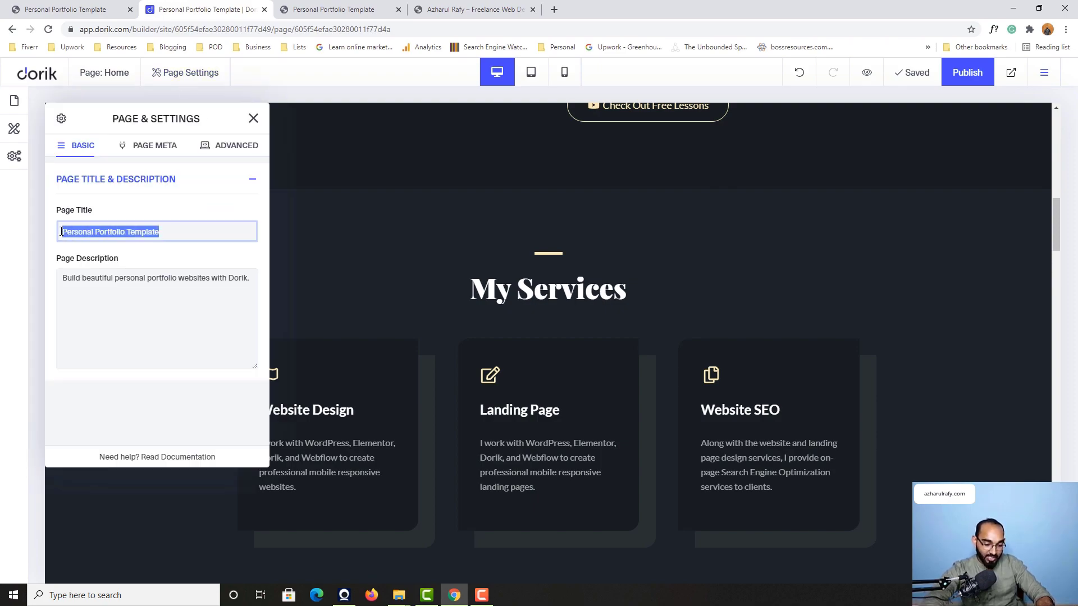
text(Azharul Rafy - Freelance Web Designer)
click(69, 277)
- Clear the home page description and close Page Settings
click(222, 289)
key(ctrl+a)
key(BackSpace)
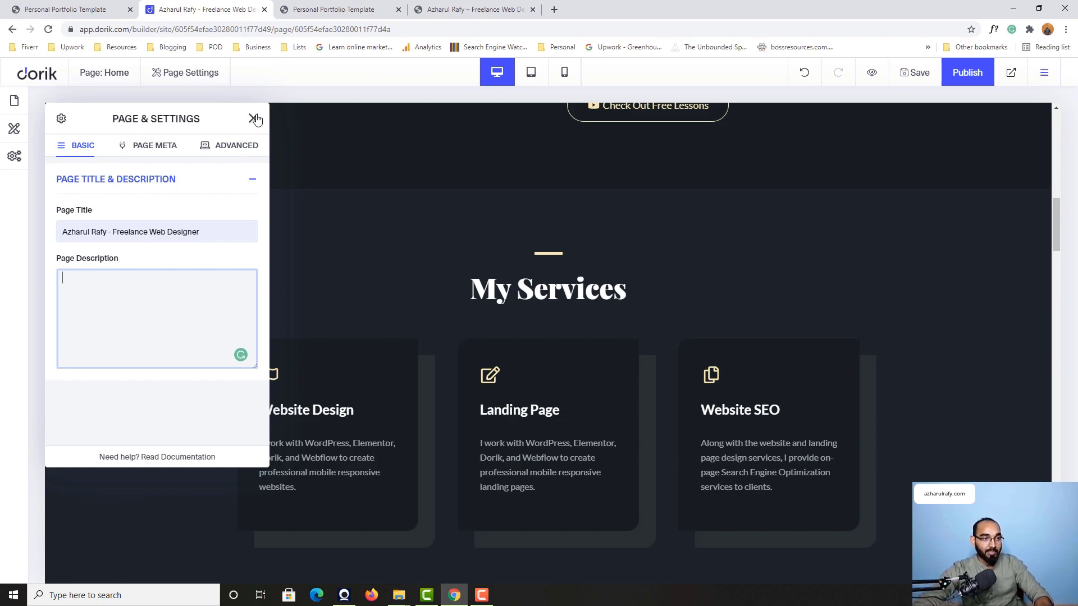
click(253, 118)
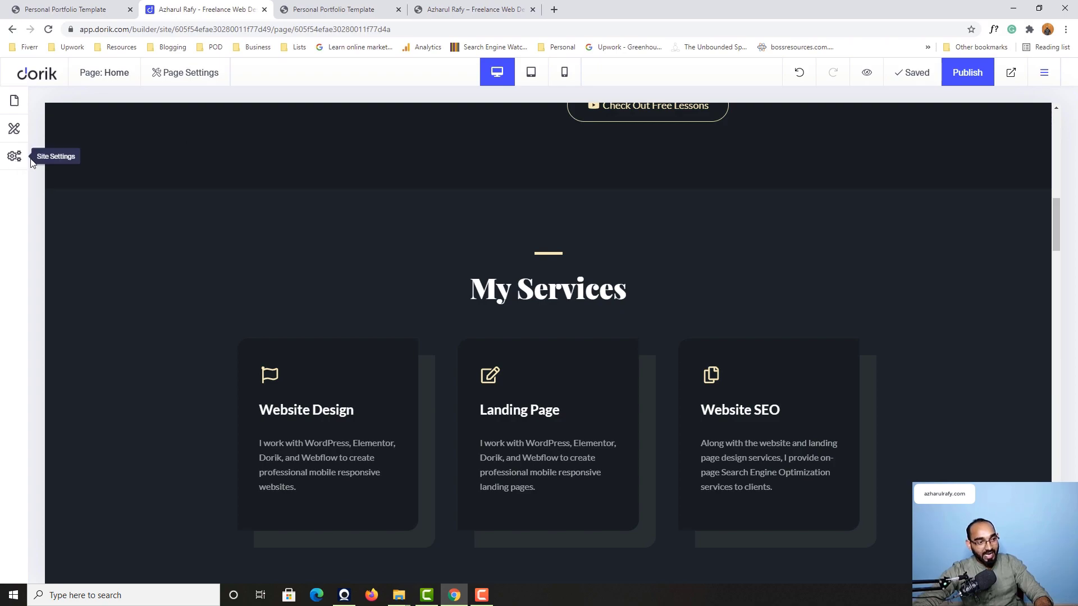
- Upload the R logo png as the site favicon and republish the site
click(15, 159)
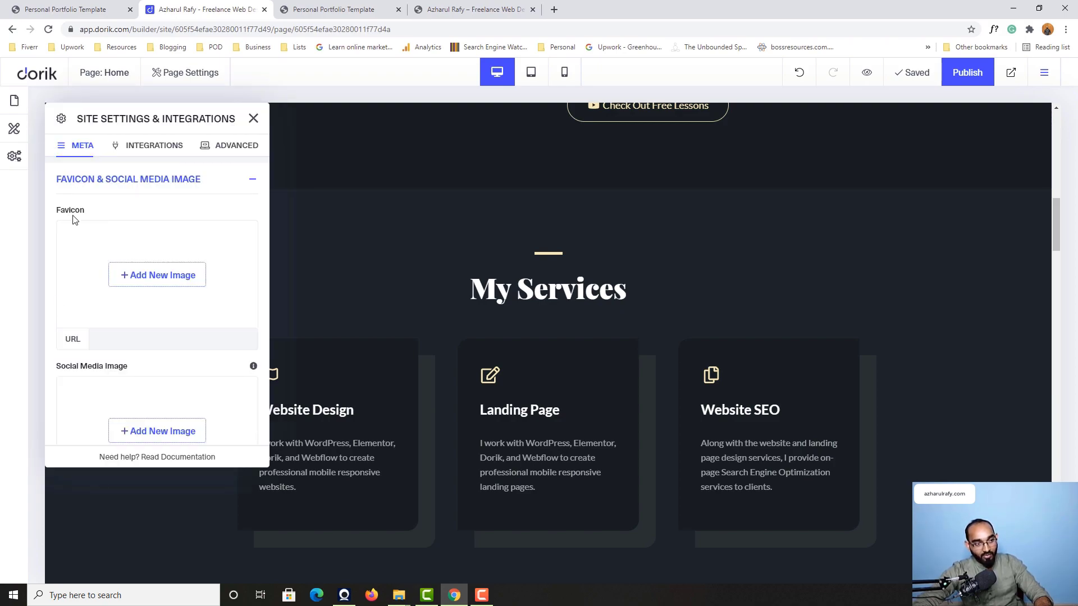
click(155, 286)
click(377, 84)
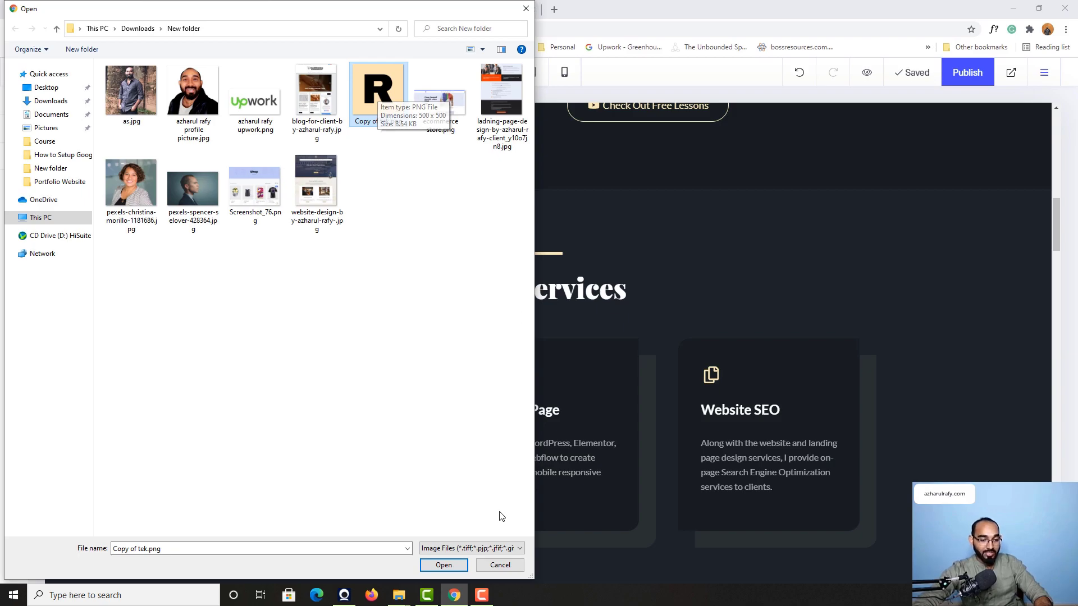
click(444, 565)
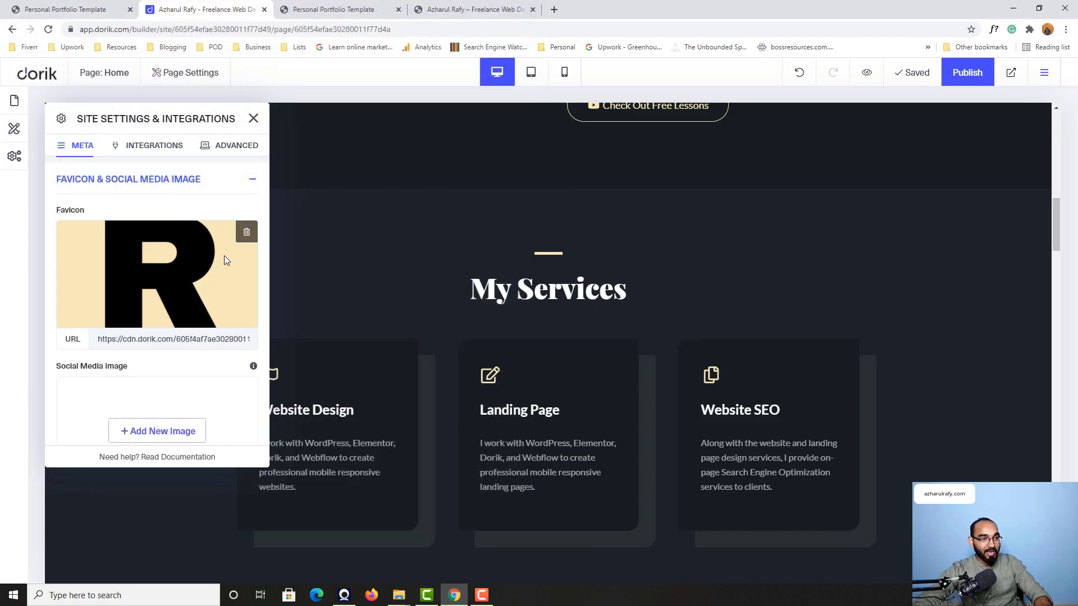
click(253, 120)
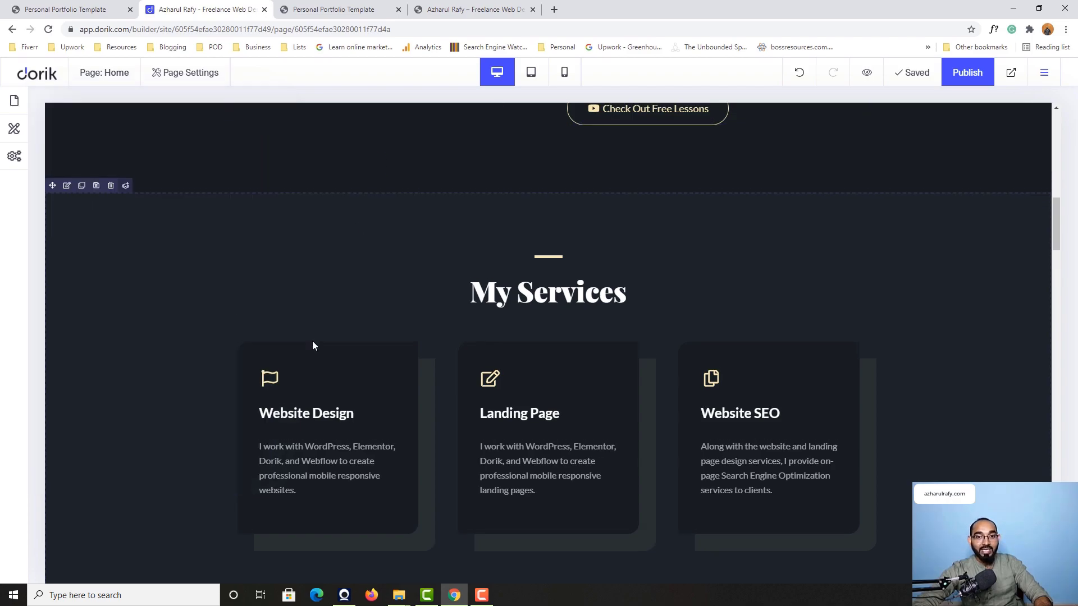
scroll(332, 351, up, 10)
click(973, 76)
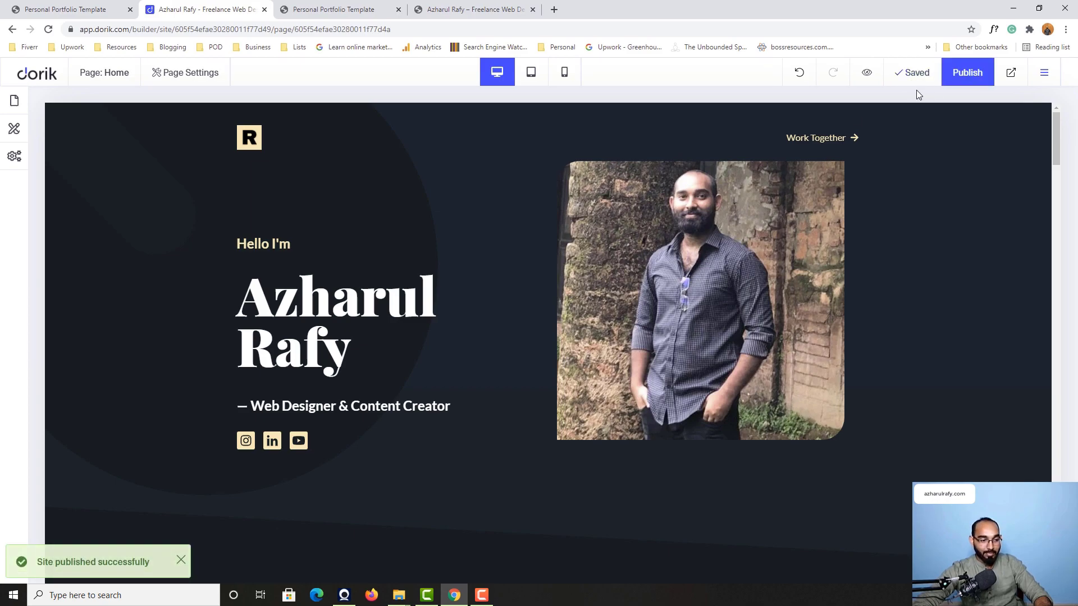
- Revisit the live rafy.dorik.io tab and select its address
click(333, 11)
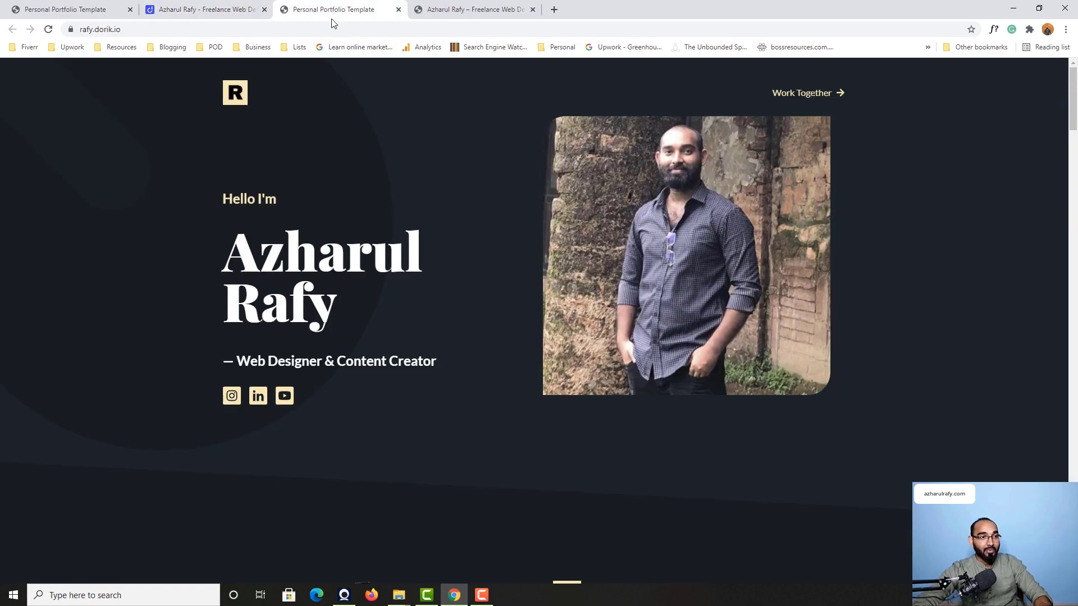
click(132, 31)
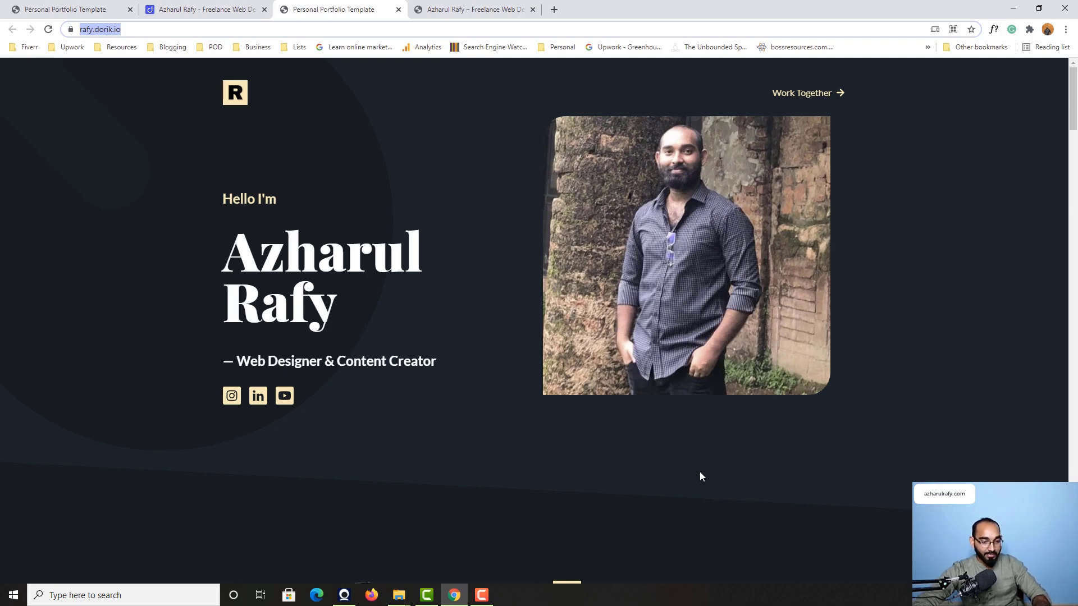
click(1065, 29)
- Load rafy.dorik.io in a new incognito window
click(977, 76)
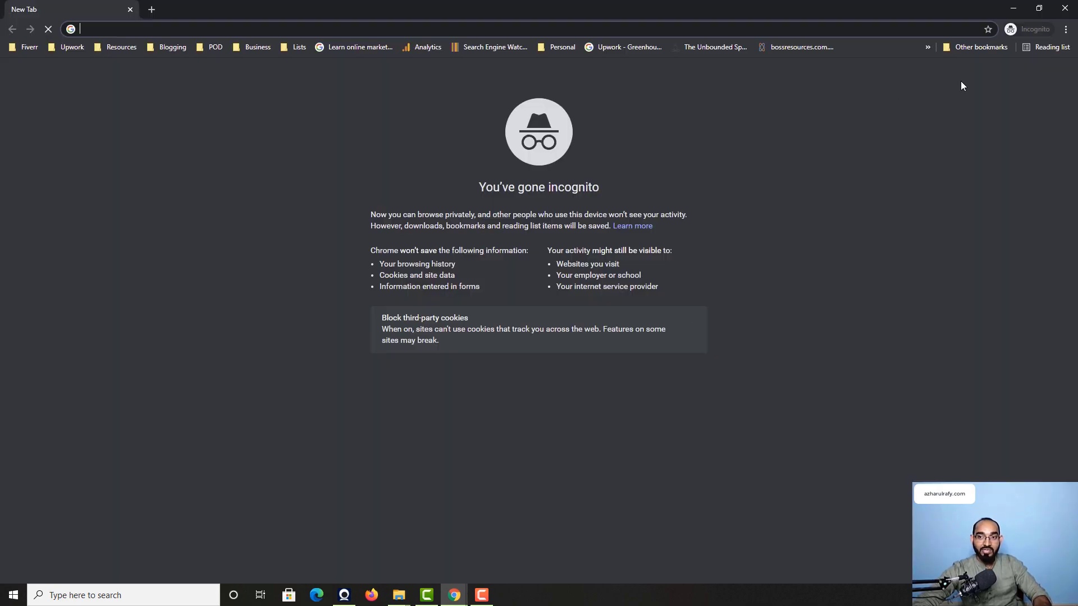
text(rafy.dorik.io/)
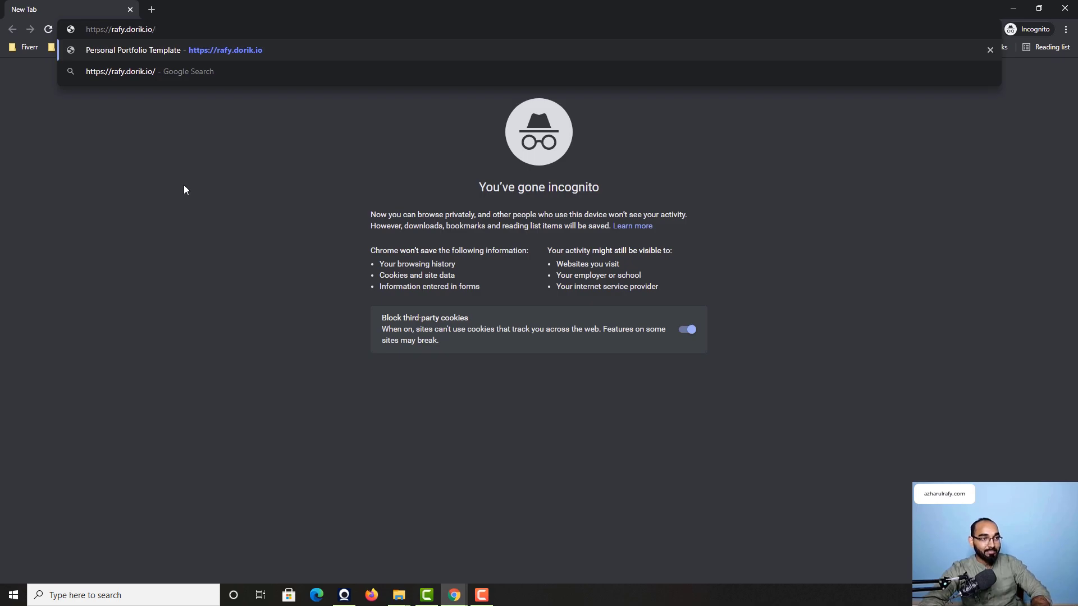
key(Return)
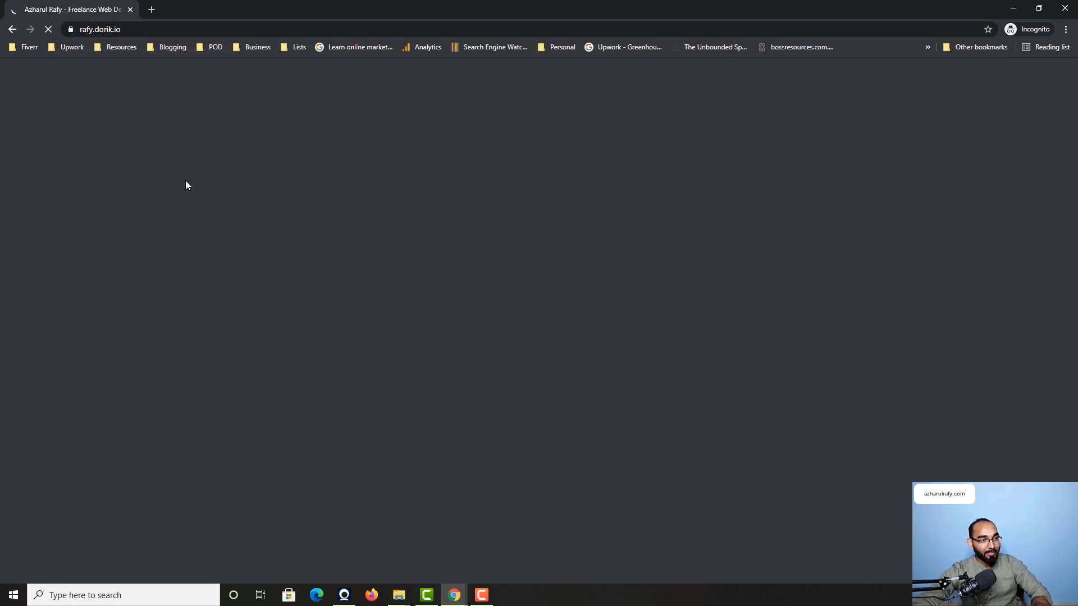
scroll(713, 397, down, 5)
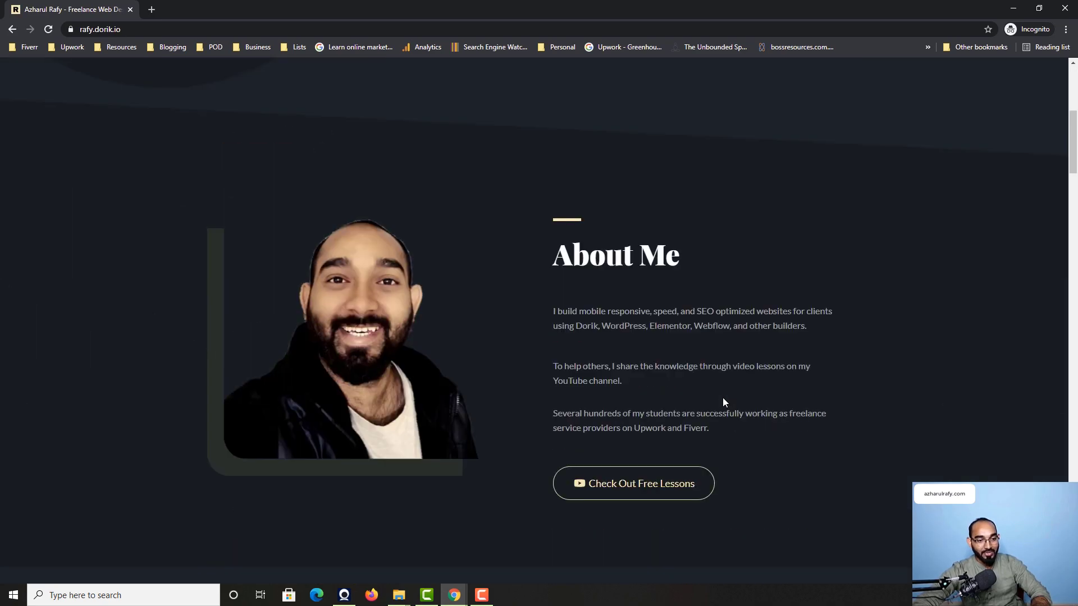
scroll(392, 464, down, 5)
scroll(245, 452, down, 5)
scroll(245, 452, down, 5)
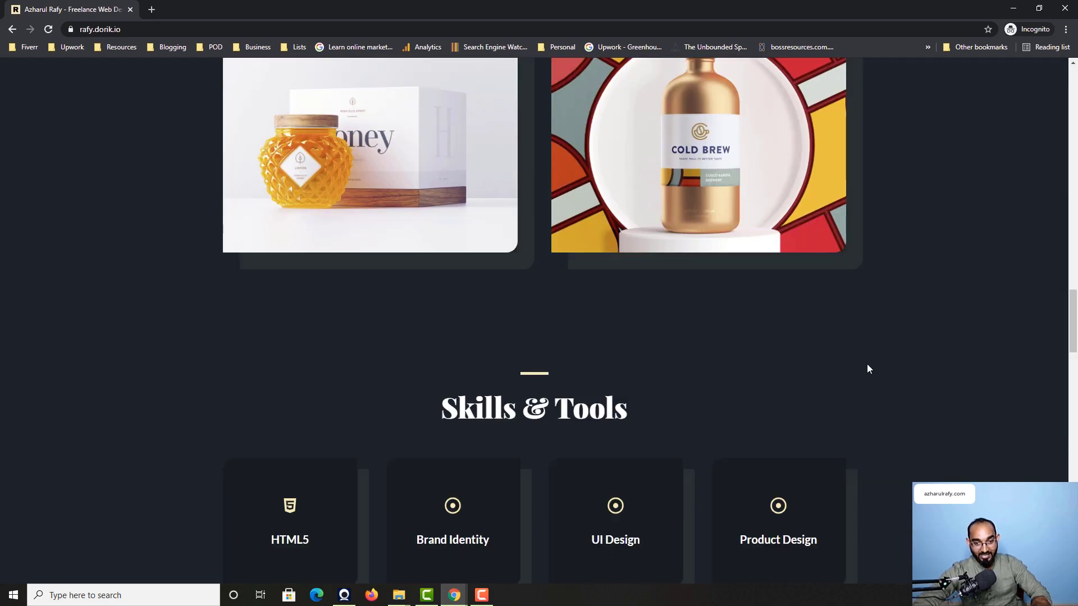
scroll(847, 378, down, 5)
scroll(9, 421, down, 5)
scroll(67, 410, down, 5)
scroll(70, 403, down, 5)
scroll(70, 402, up, 10)
scroll(72, 402, up, 5)
scroll(72, 401, up, 3)
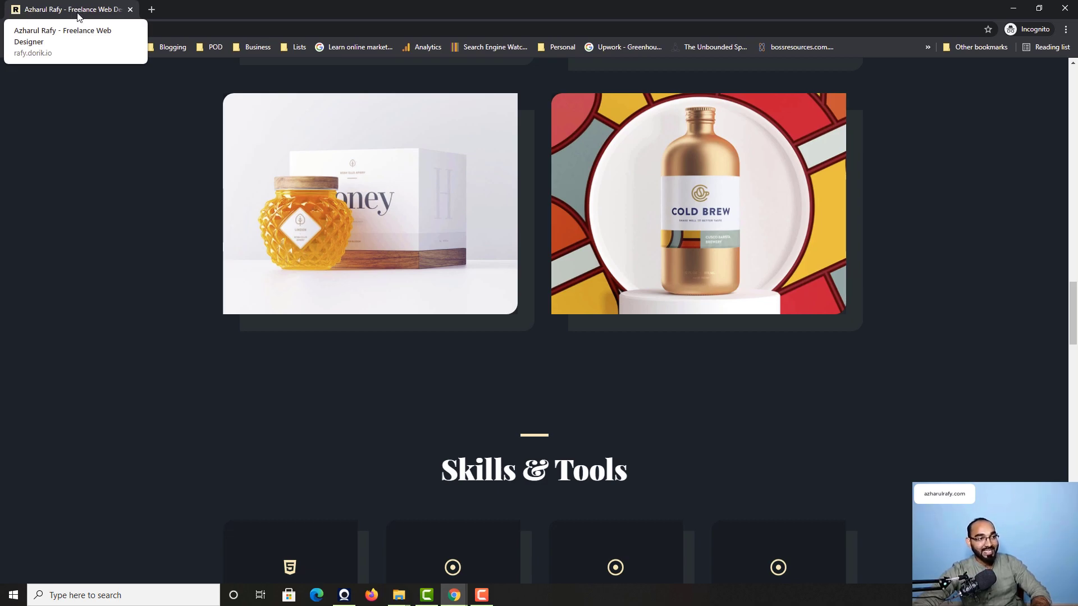
scroll(216, 267, up, 5)
scroll(217, 258, up, 5)
scroll(217, 256, up, 5)
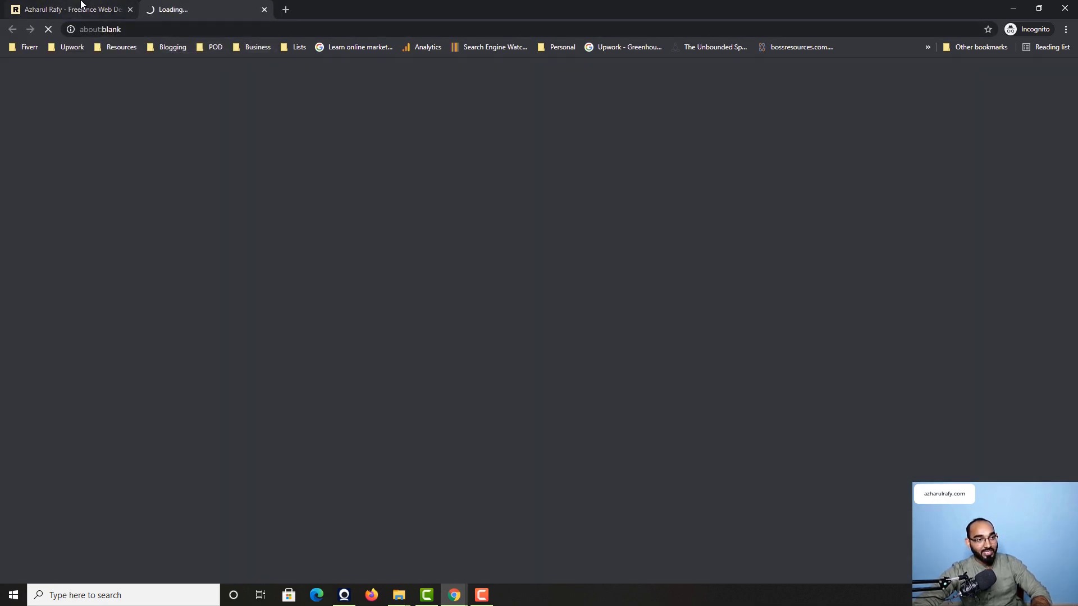
- Check the newly opened Upwork profile tab and return to the portfolio
click(81, 7)
click(207, 10)
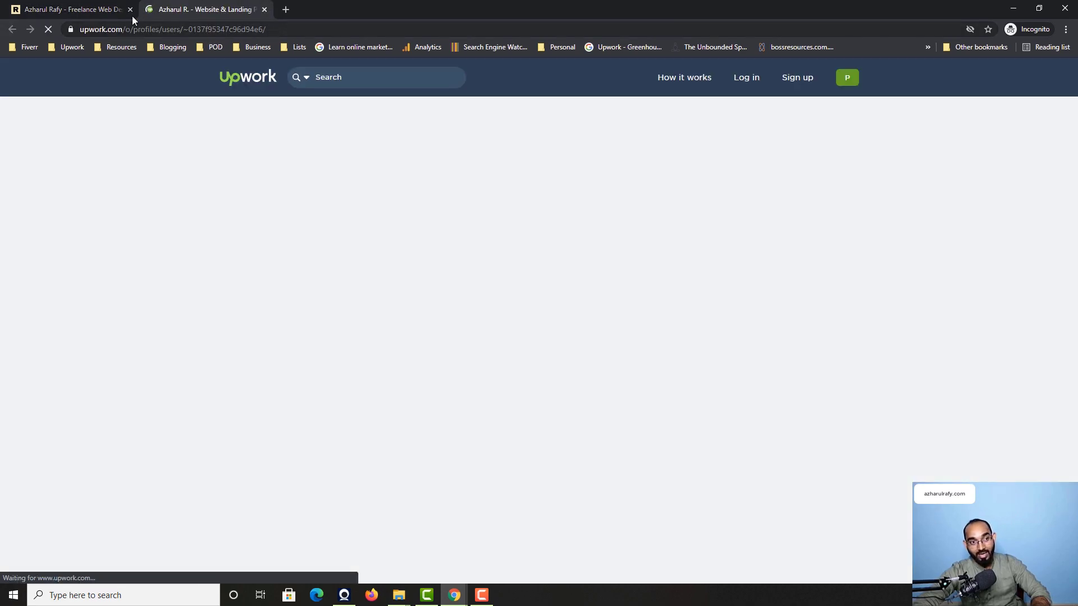
click(70, 7)
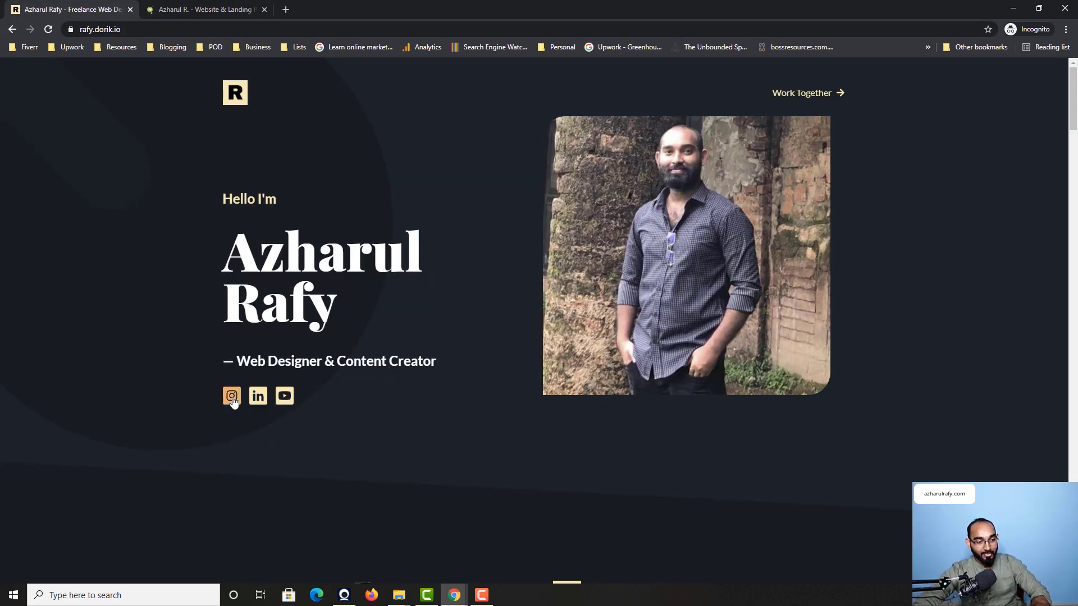
- Open the Instagram and YouTube links in new tabs, check both, and return
click(232, 397)
key(ctrl+shift+Tab)
click(285, 395)
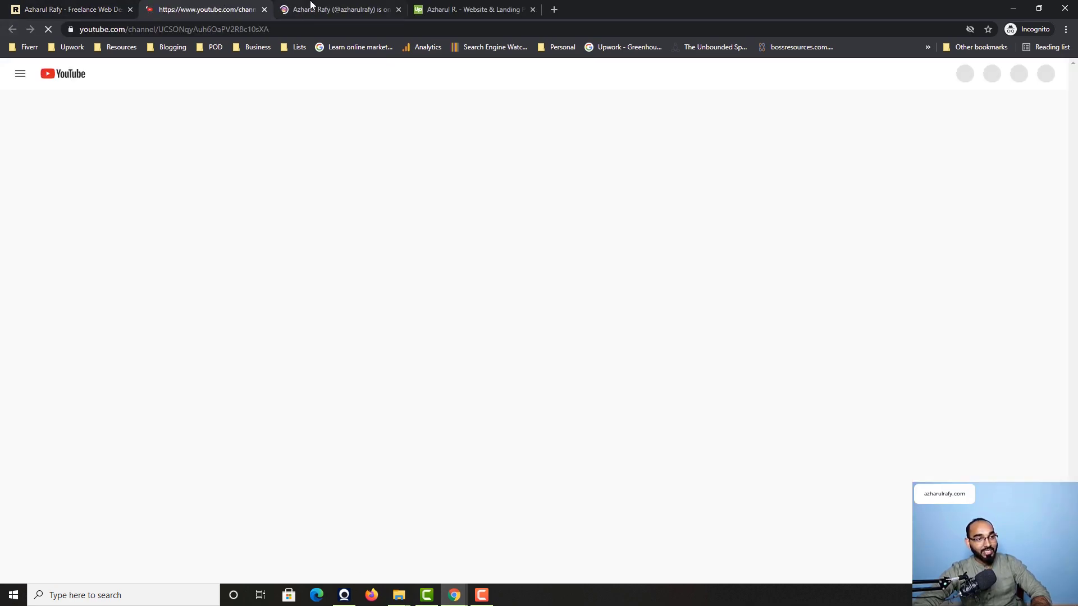
click(311, 5)
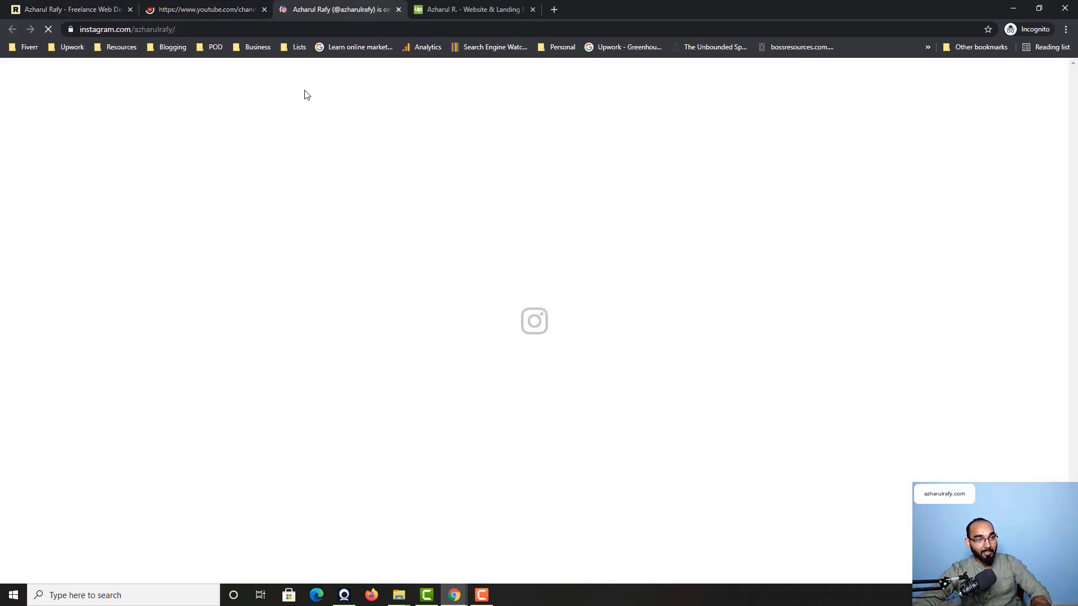
click(223, 7)
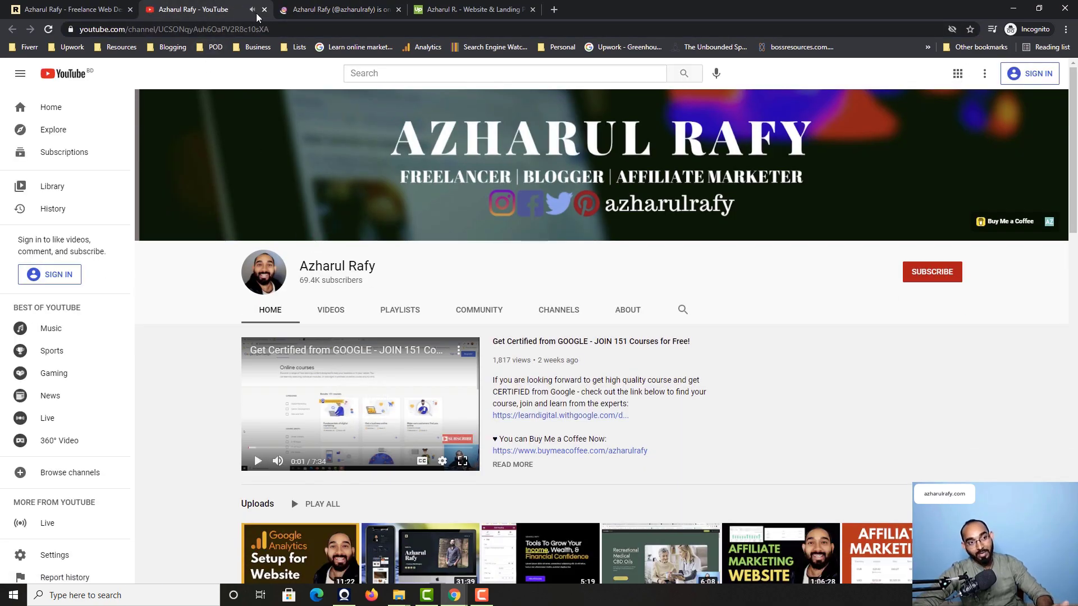
click(92, 7)
scroll(365, 416, down, 3)
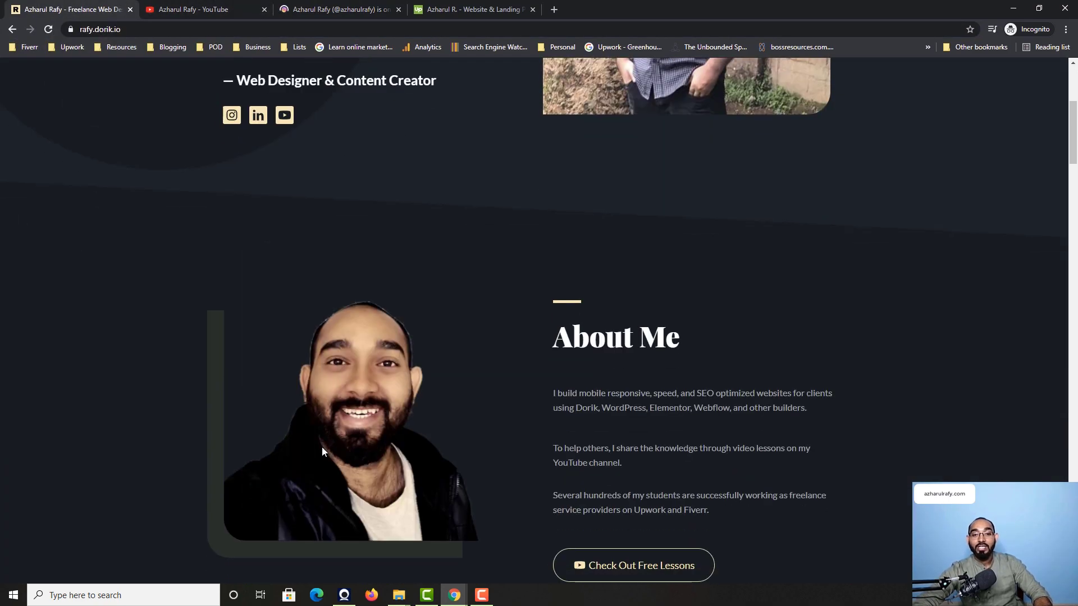
scroll(758, 416, down, 2)
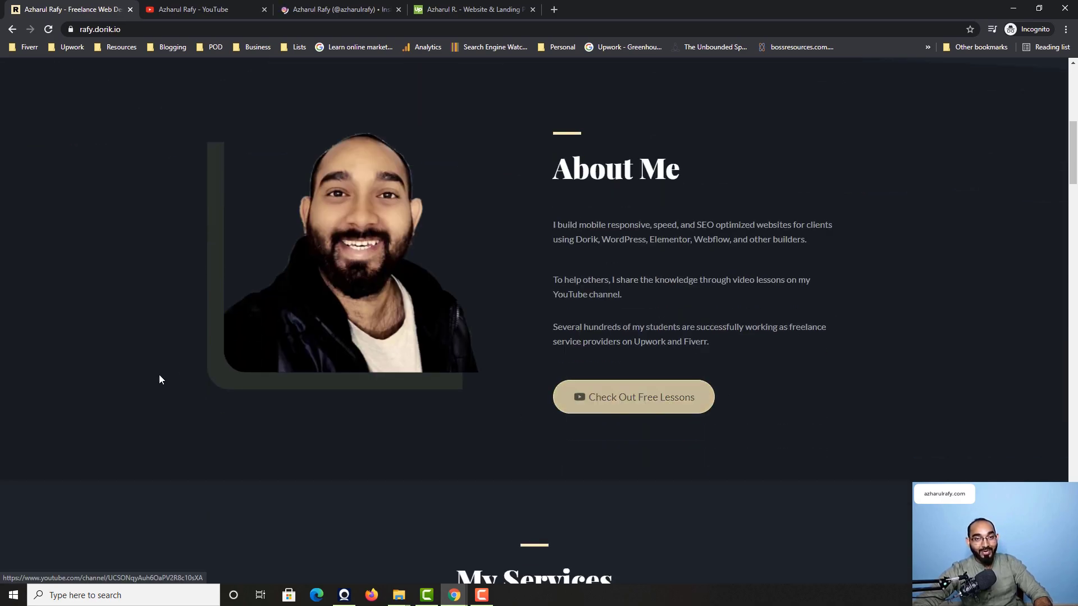
scroll(373, 344, up, 4)
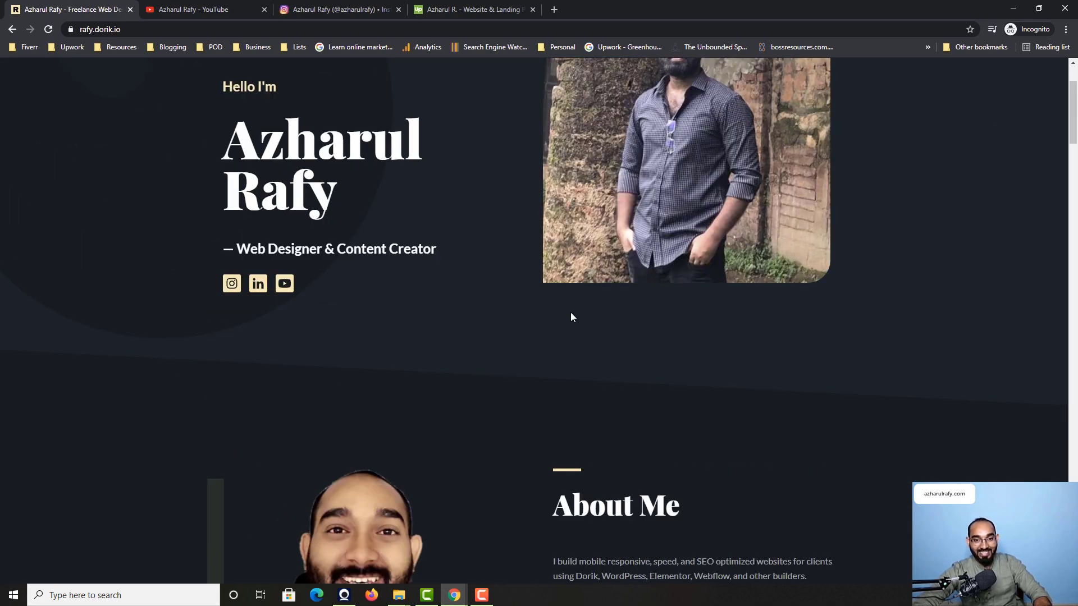
scroll(149, 380, down, 5)
scroll(298, 348, down, 4)
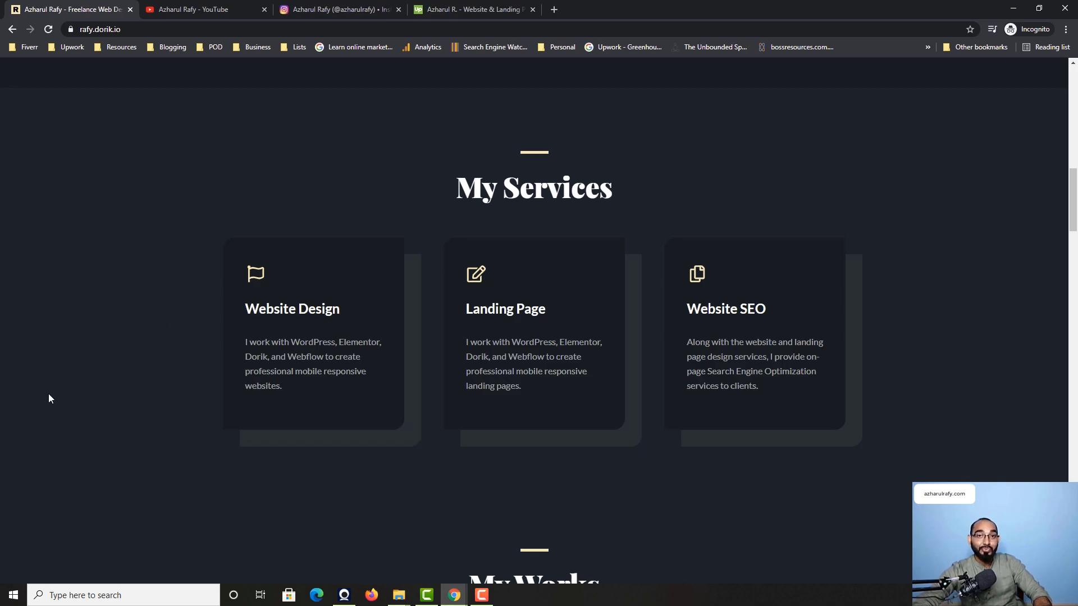
scroll(52, 395, down, 3)
scroll(55, 393, down, 3)
scroll(185, 397, down, 2)
scroll(159, 402, down, 5)
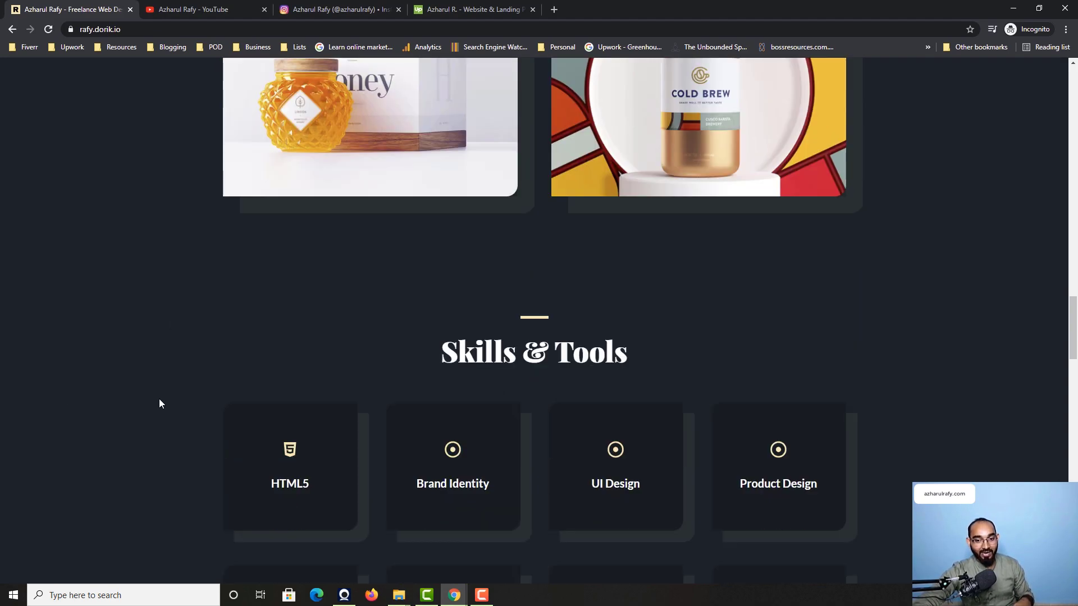
scroll(159, 402, down, 5)
scroll(56, 392, down, 2)
scroll(56, 395, down, 1)
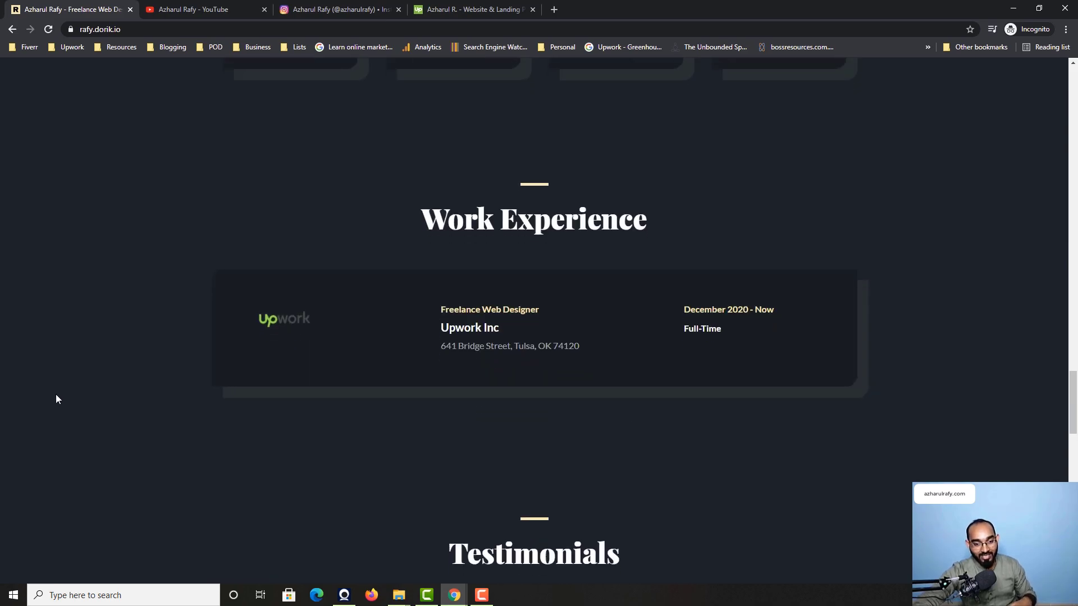
scroll(56, 394, down, 4)
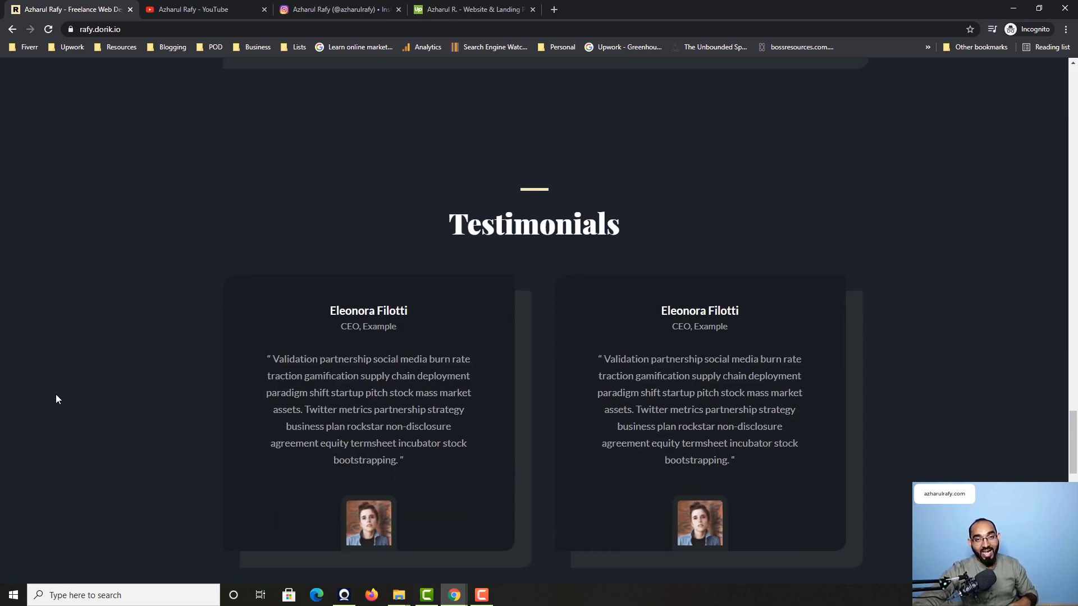
scroll(57, 395, down, 2)
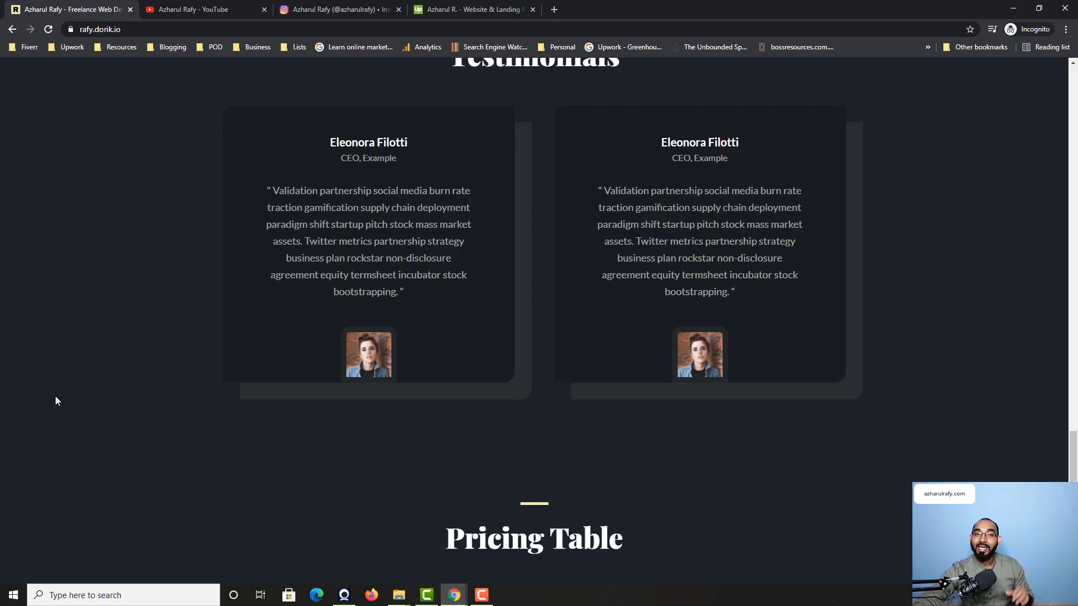
scroll(120, 392, down, 3)
scroll(77, 407, down, 2)
scroll(77, 403, down, 2)
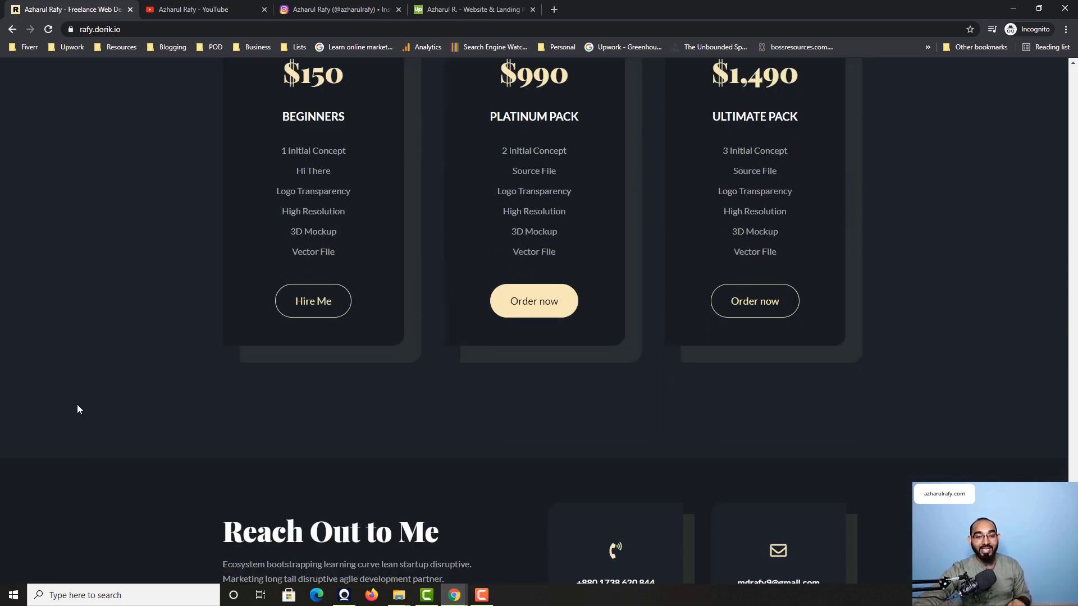
scroll(77, 408, down, 1)
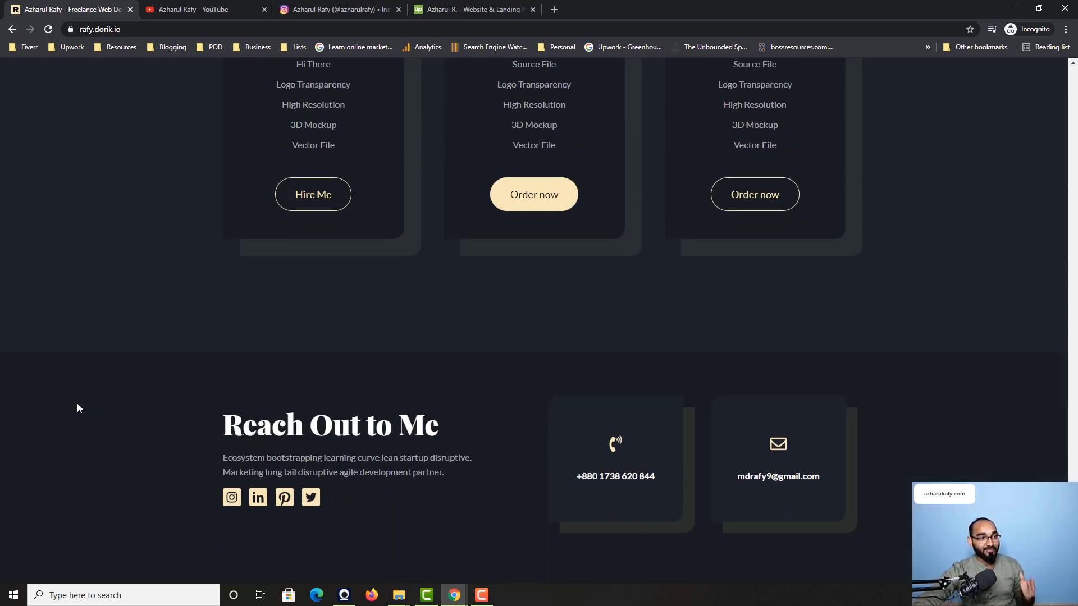
scroll(76, 408, up, 1)
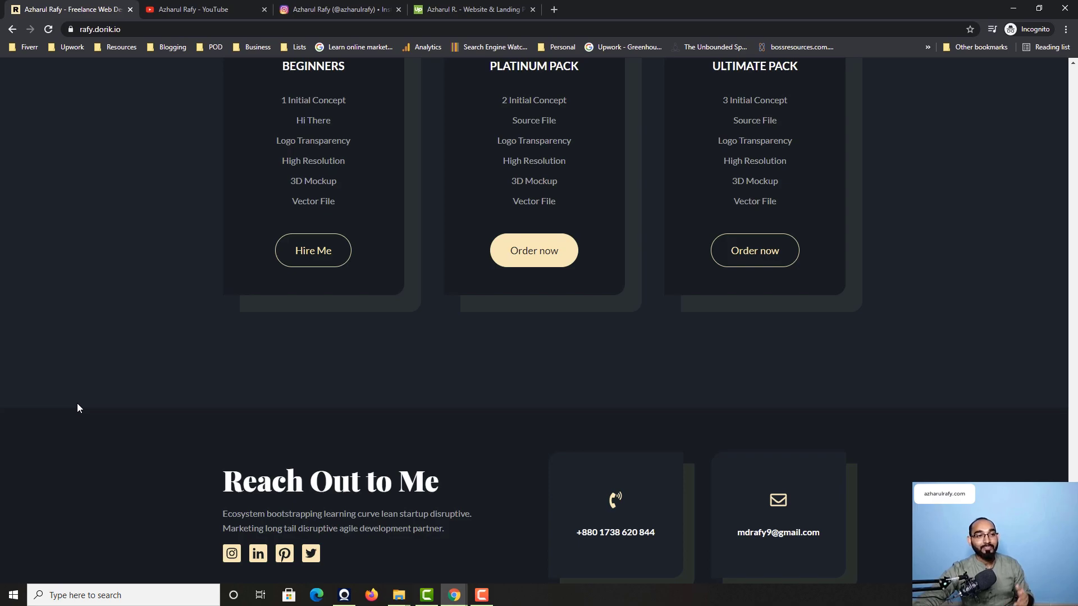
scroll(76, 408, up, 1)
scroll(77, 408, up, 2)
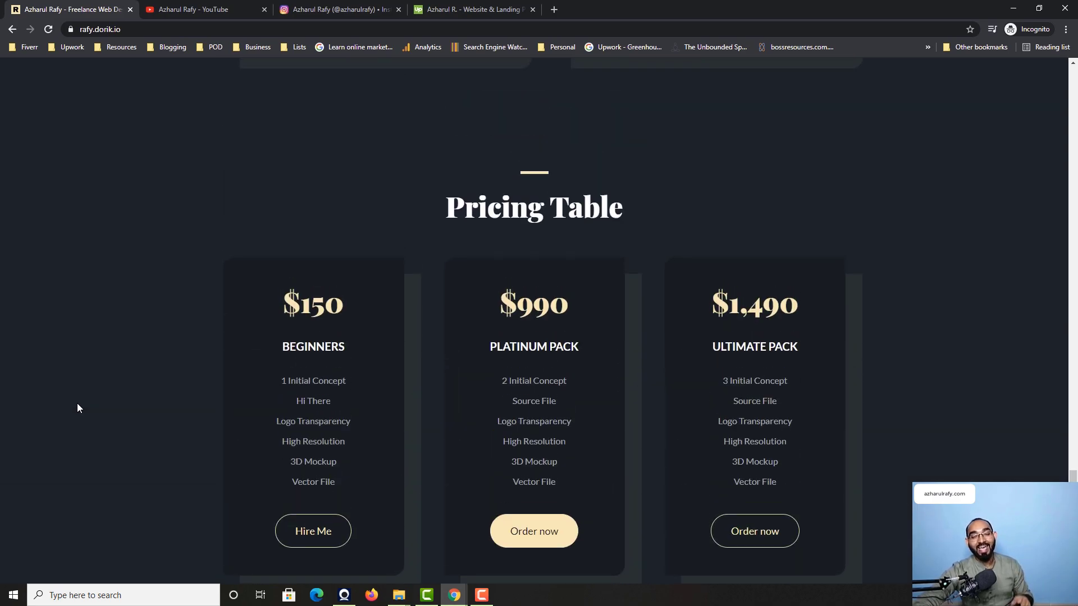